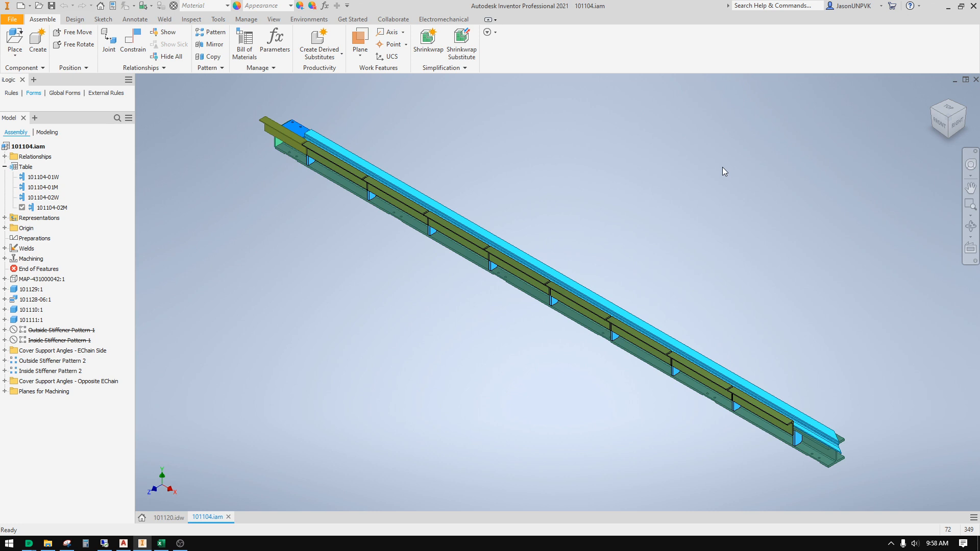
# - Create an assembly from the Weldment (ANSI - mm) template and place an ANSI W 4x13 beam, 25 inches long
pyautogui.hotkey('ctrl', 'n')
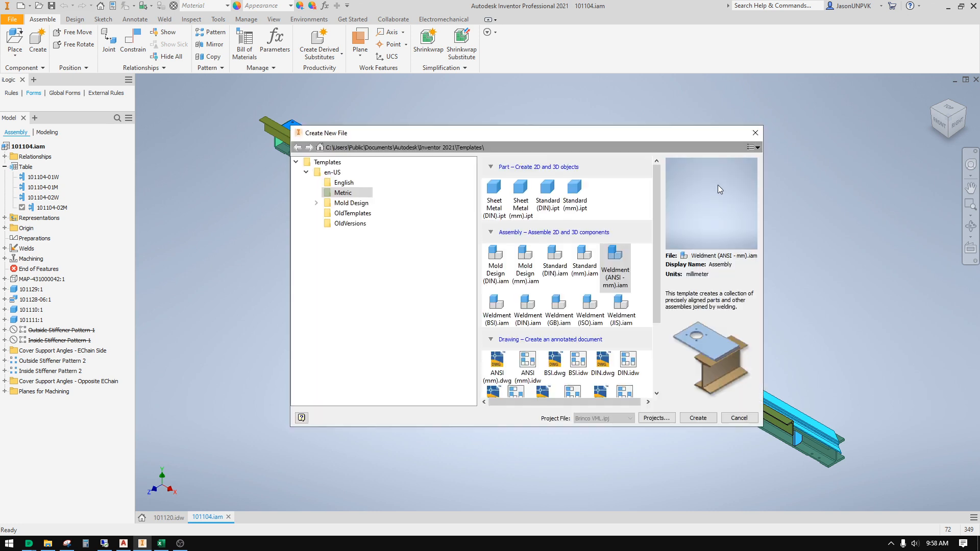
pyautogui.doubleClick(621, 257)
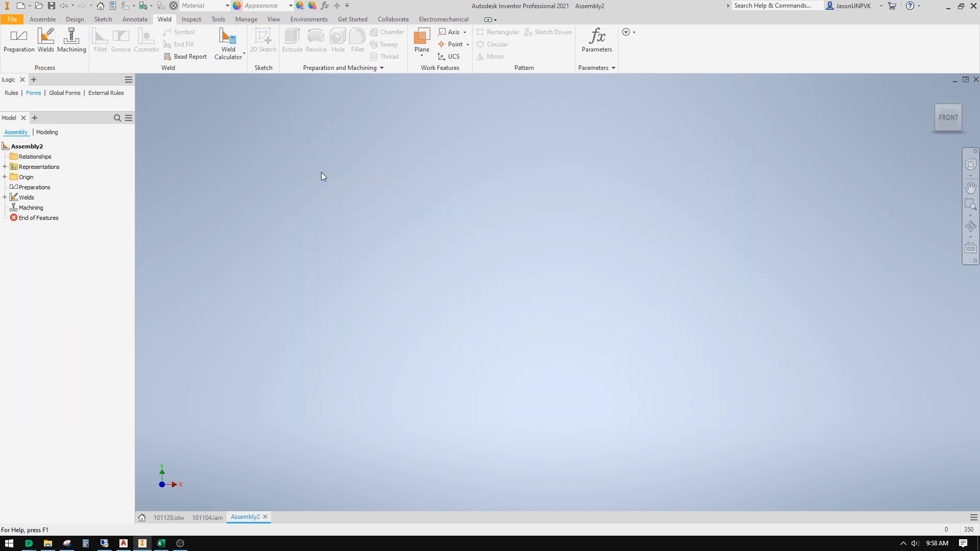
pyautogui.click(15, 55)
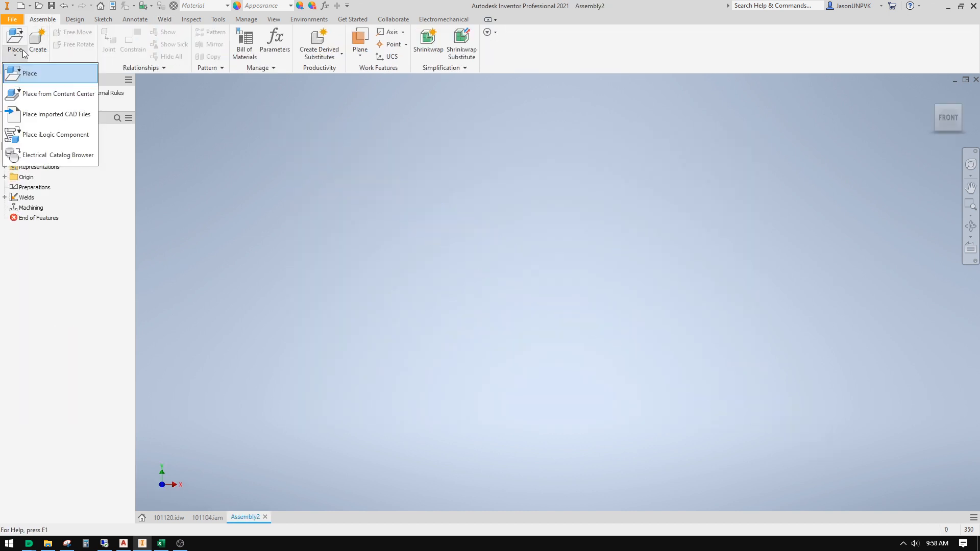
pyautogui.click(47, 92)
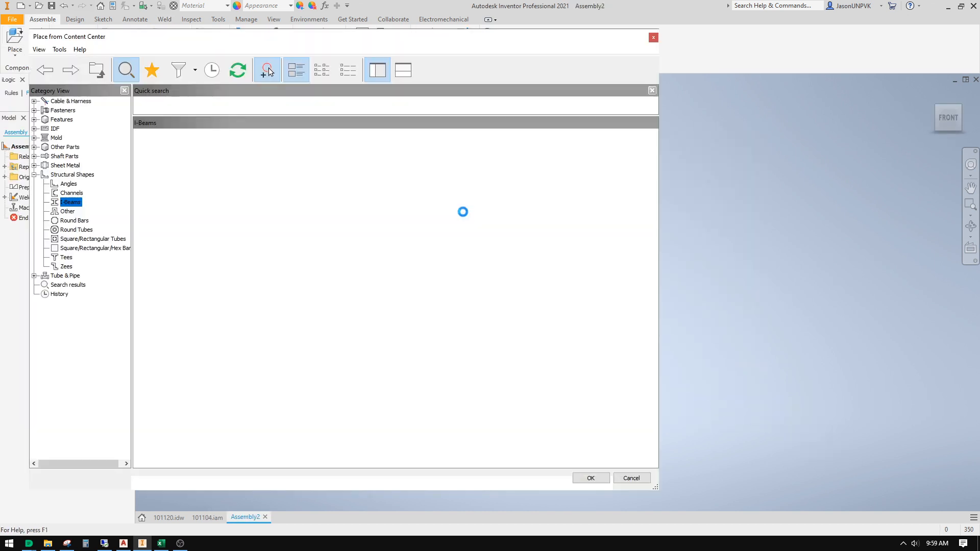
pyautogui.doubleClick(526, 140)
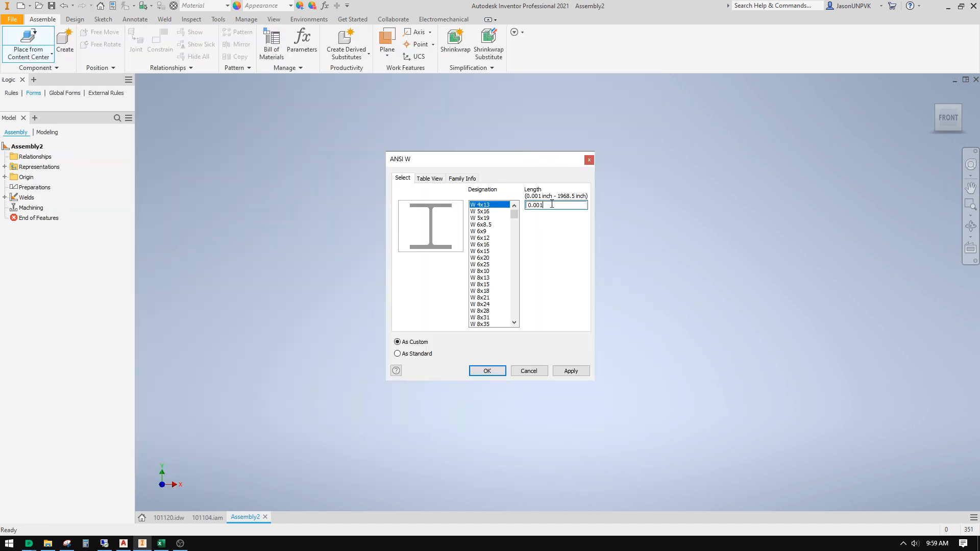
pyautogui.write('25')
pyautogui.click(470, 372)
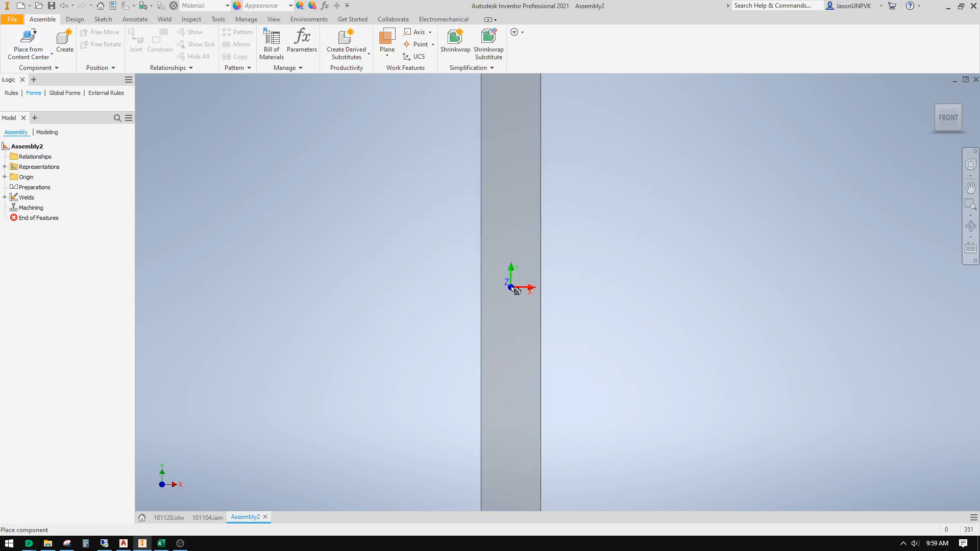
pyautogui.rightClick(512, 282)
pyautogui.click(536, 297)
pyautogui.rightClick(466, 219)
pyautogui.click(479, 176)
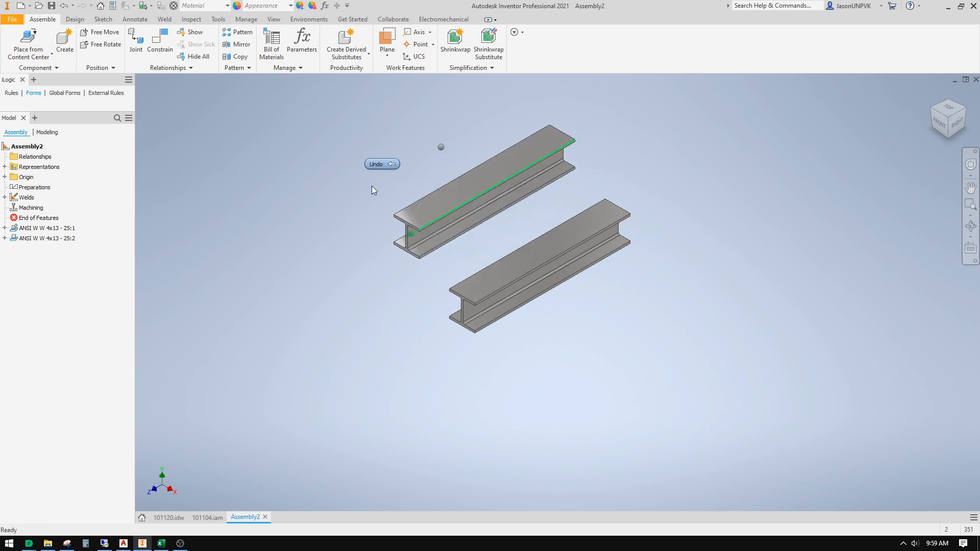
# - Undo the placement of the second beam
pyautogui.hotkey('ctrl', 'z')
pyautogui.rightClick(384, 164)
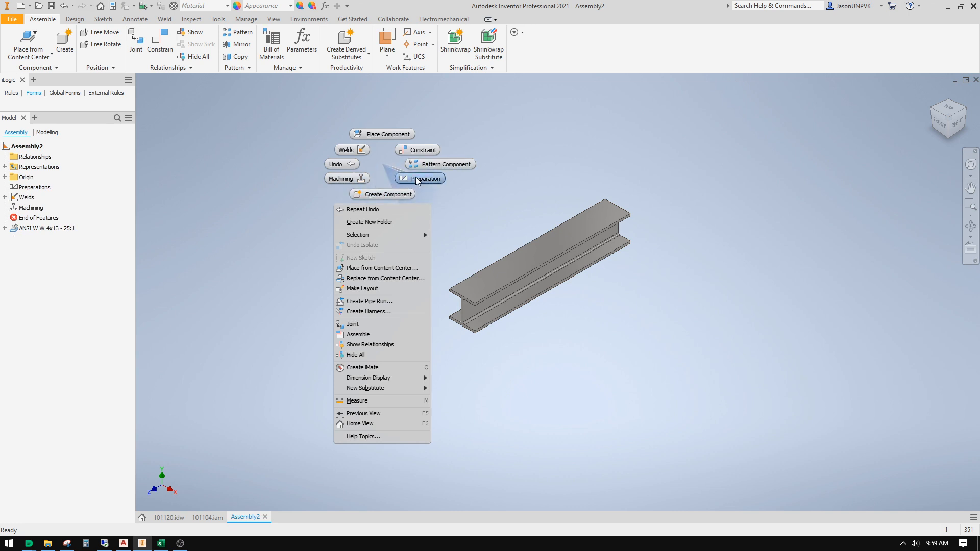
pyautogui.click(418, 149)
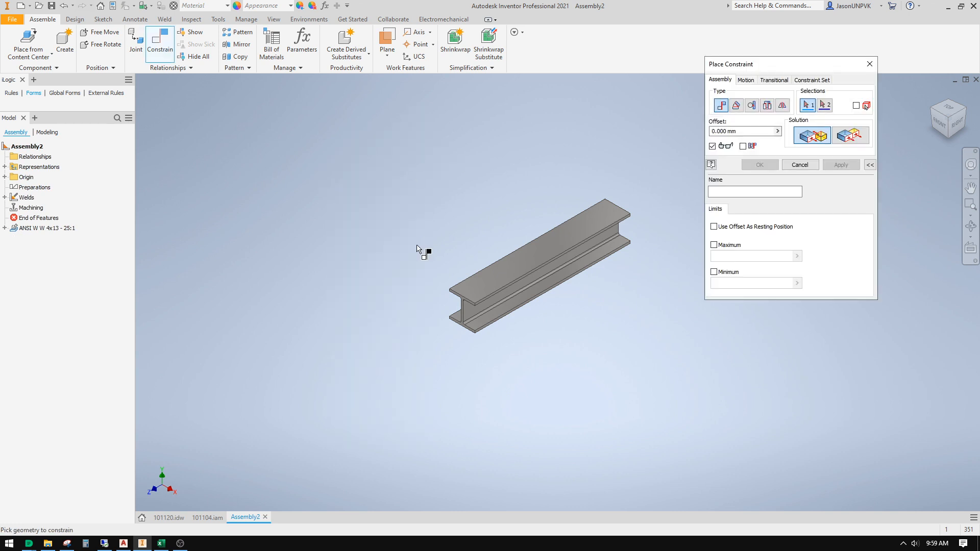
pyautogui.click(800, 164)
# - Add a second instance of the beam and mate its end face to the top flange of the first beam with zero offset
pyautogui.click(26, 228)
pyautogui.moveTo(25, 229); pyautogui.dragTo(365, 207)
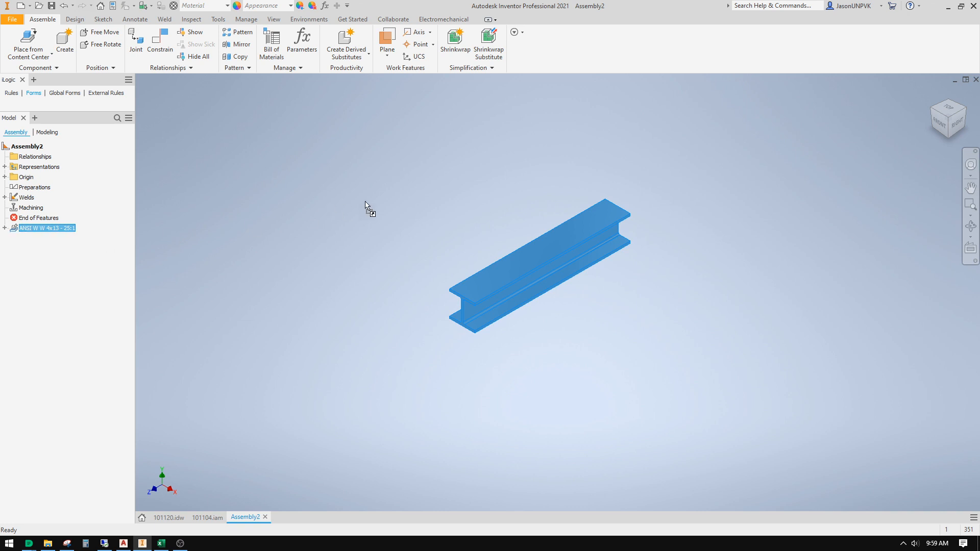
pyautogui.rightClick(339, 136)
pyautogui.click(373, 121)
pyautogui.scroll(8, 280, 228)
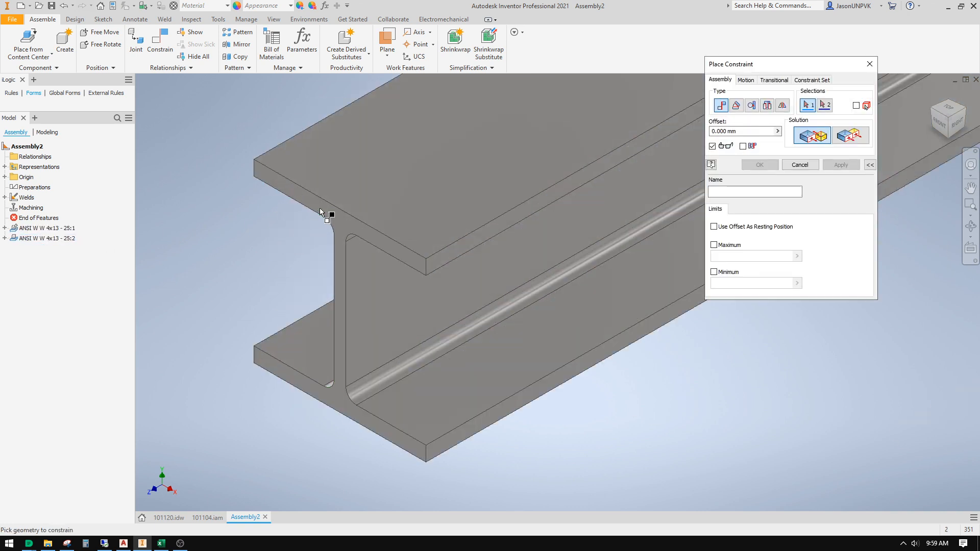
pyautogui.click(287, 231)
pyautogui.scroll(-6, 287, 230)
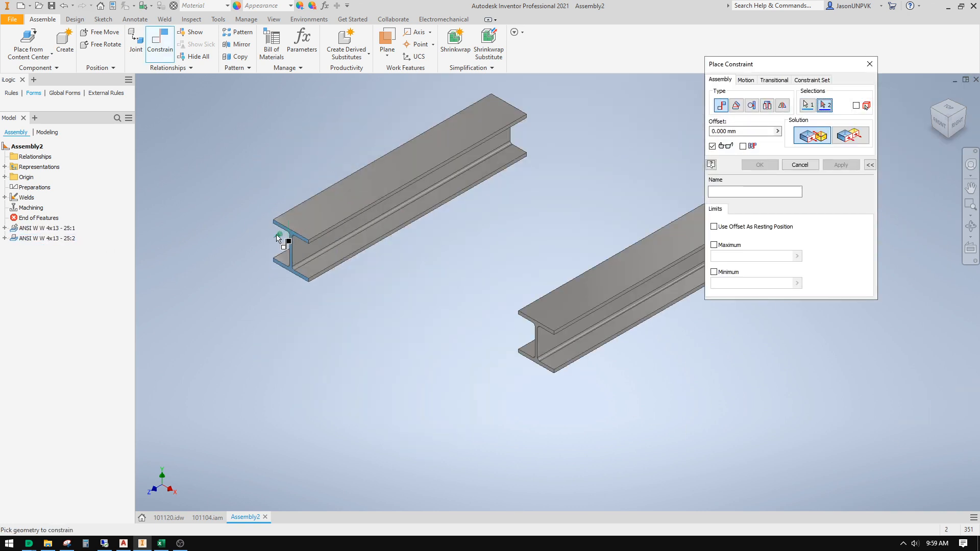
pyautogui.click(545, 307)
pyautogui.click(841, 165)
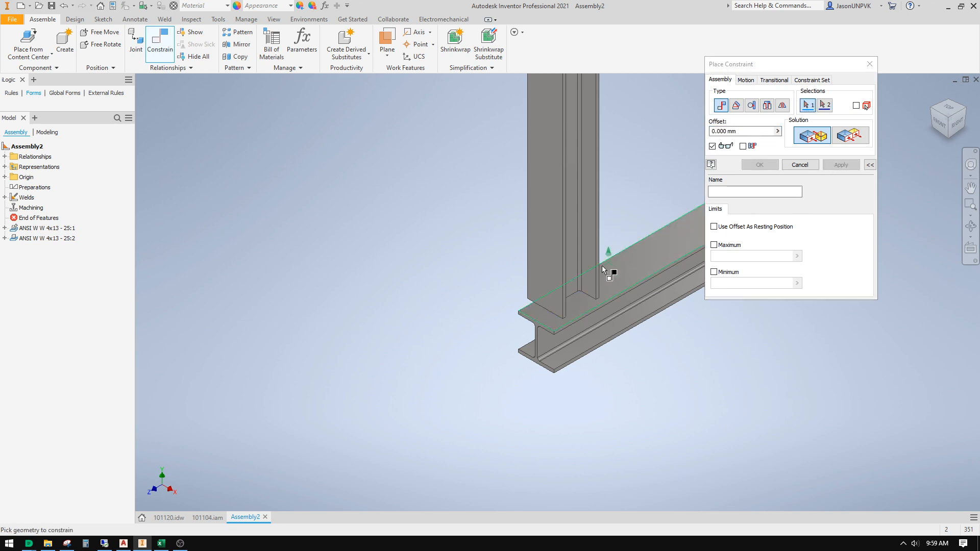
# - Apply a flush constraint between the upright beam's outer flange face and the end face of the horizontal beam
pyautogui.scroll(6, 537, 330)
pyautogui.click(536, 329)
pyautogui.scroll(-6, 420, 372)
pyautogui.click(850, 135)
pyautogui.click(841, 164)
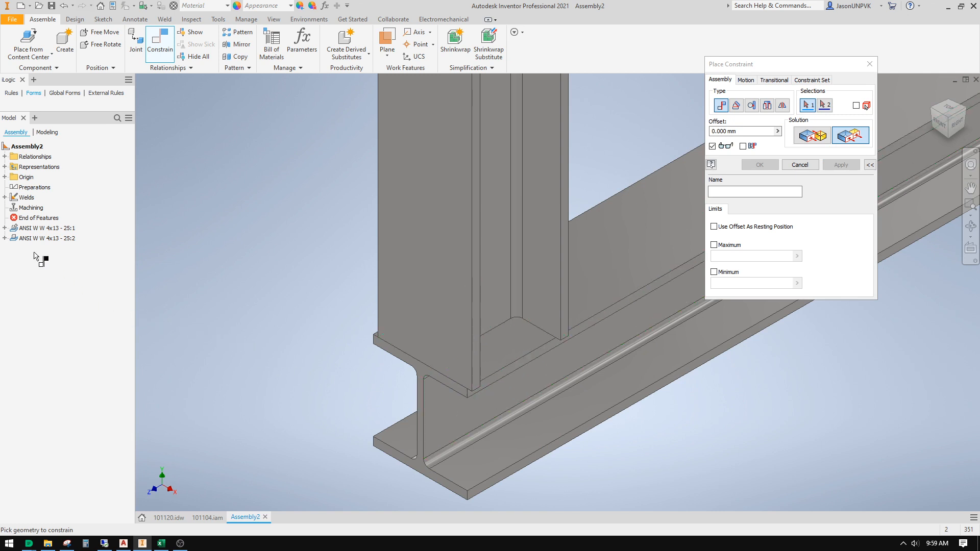
# - Apply a flush constraint between the YZ planes of the two beams and collapse the browser tree
pyautogui.click(5, 238)
pyautogui.click(13, 249)
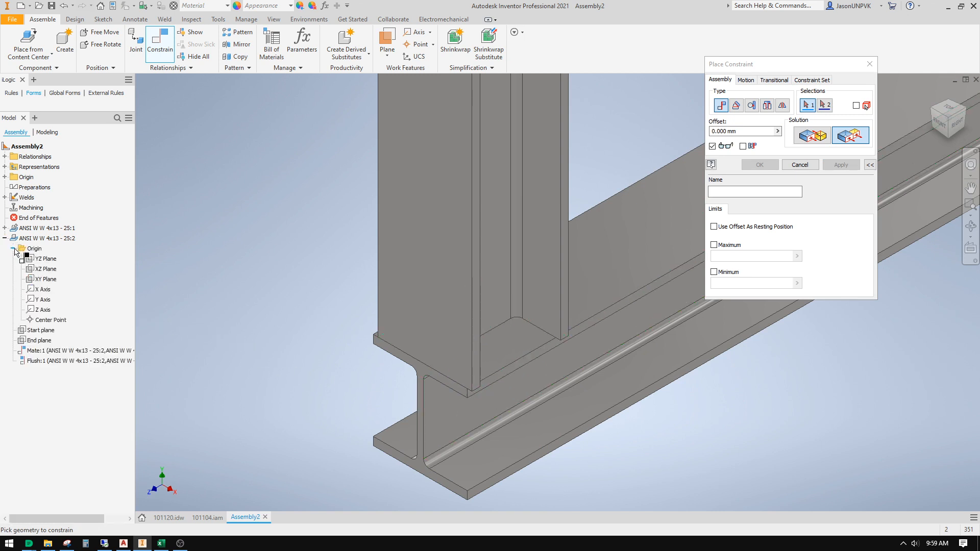
pyautogui.click(39, 259)
pyautogui.click(5, 228)
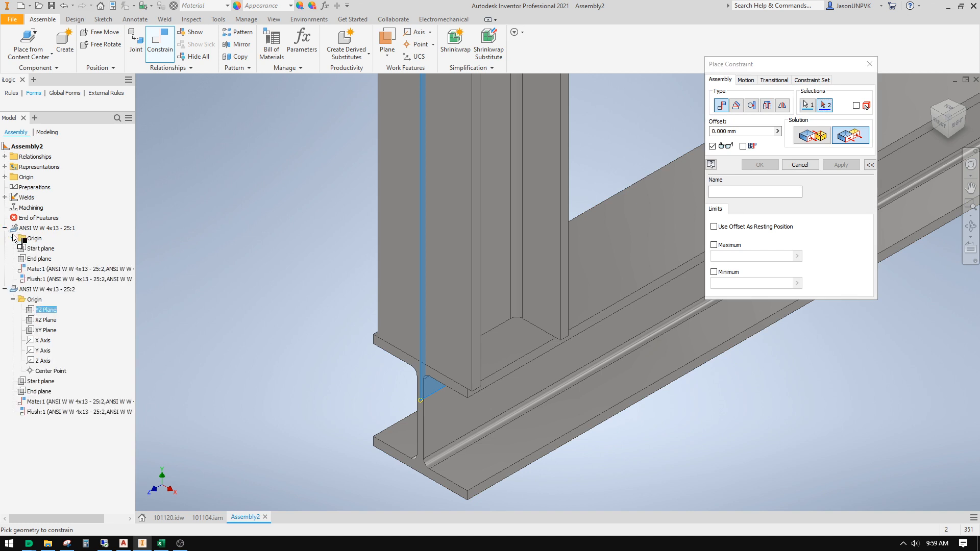
pyautogui.click(13, 238)
pyautogui.click(38, 250)
pyautogui.click(842, 165)
pyautogui.press('Escape')
pyautogui.scroll(-6, 695, 155)
pyautogui.moveTo(698, 156); pyautogui.dragTo(528, 295, button='middle')
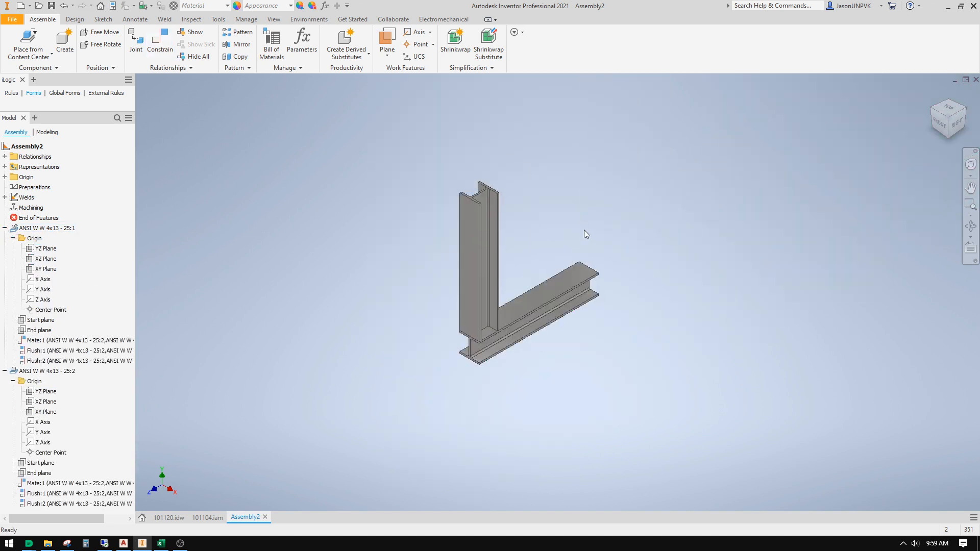
pyautogui.rightClick(8, 295)
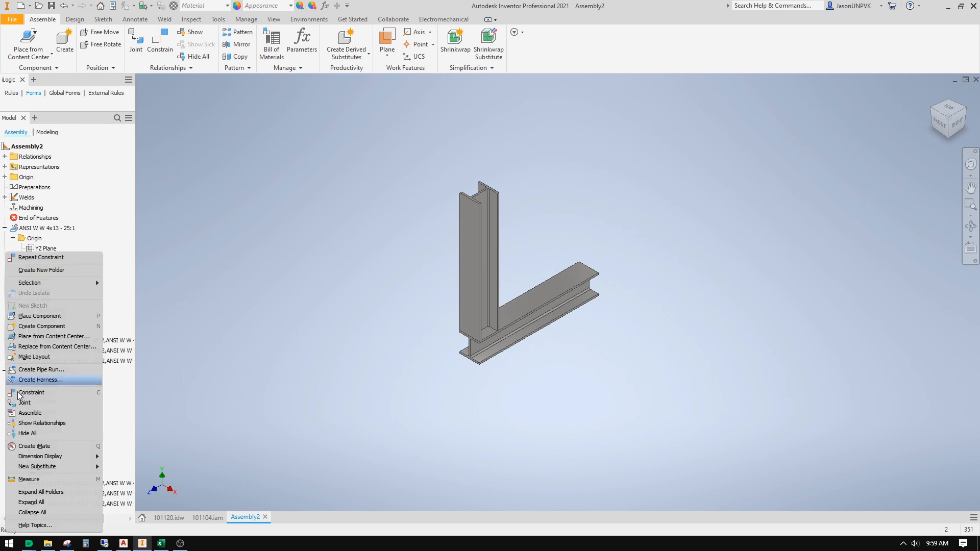
pyautogui.click(36, 515)
# - Enter the weldment's Machining environment and start a 2D sketch on the assembly's YZ plane
pyautogui.rightClick(210, 254)
pyautogui.click(182, 268)
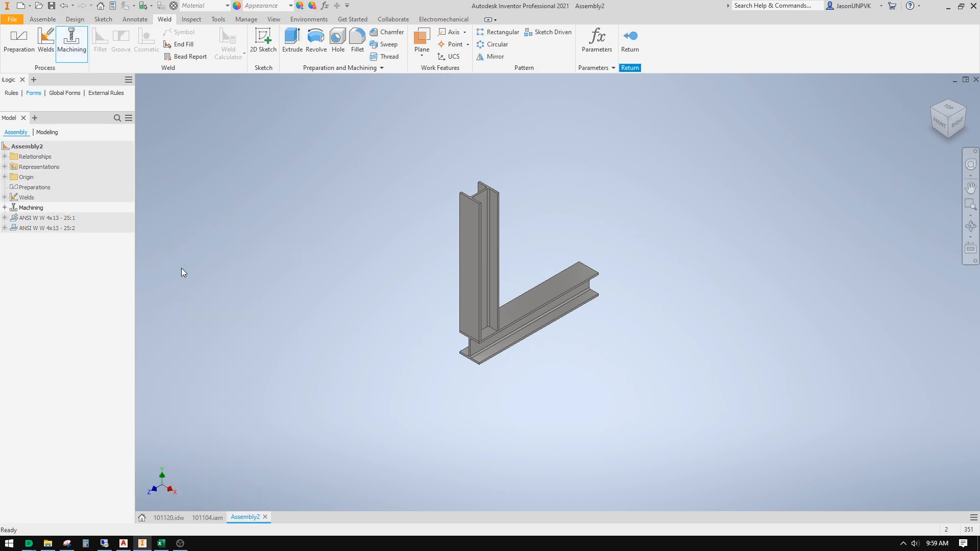
pyautogui.rightClick(265, 197)
pyautogui.click(262, 290)
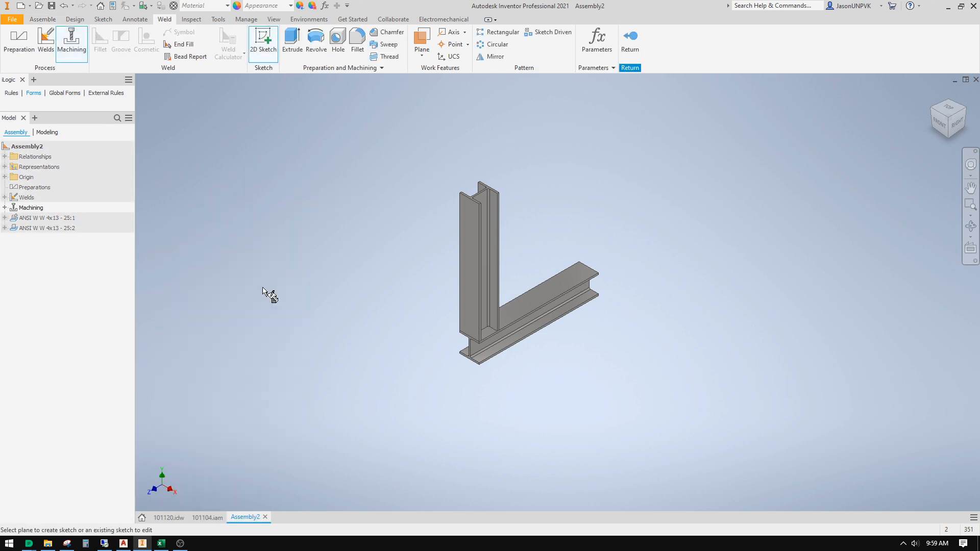
pyautogui.click(5, 176)
pyautogui.click(40, 188)
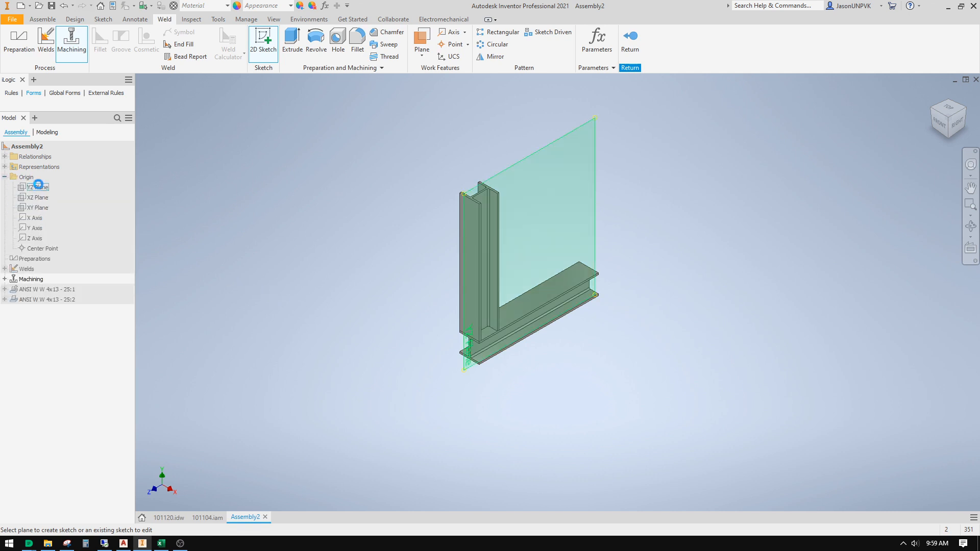
# - Sketch a rectangle across the upper edge of the horizontal beam's top flange near midlength, and finish the sketch
pyautogui.rightClick(467, 161)
pyautogui.click(511, 144)
pyautogui.scroll(-5, 471, 268)
pyautogui.click(450, 262)
pyautogui.click(553, 309)
pyautogui.rightClick(584, 282)
pyautogui.click(612, 280)
pyautogui.click(614, 43)
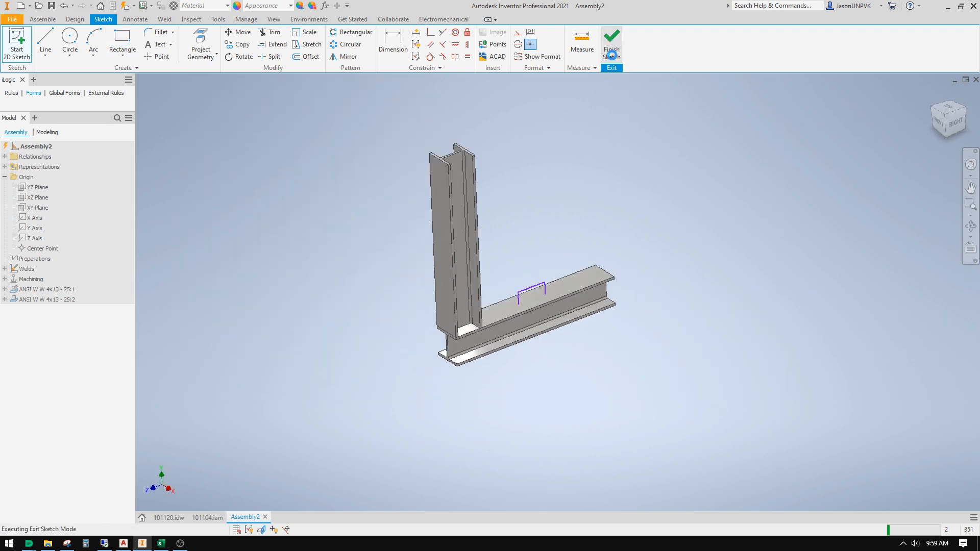
# - Extrude the rectangle as a symmetric, through-all machining cut across the horizontal beam's top flange
pyautogui.rightClick(654, 113)
pyautogui.click(626, 112)
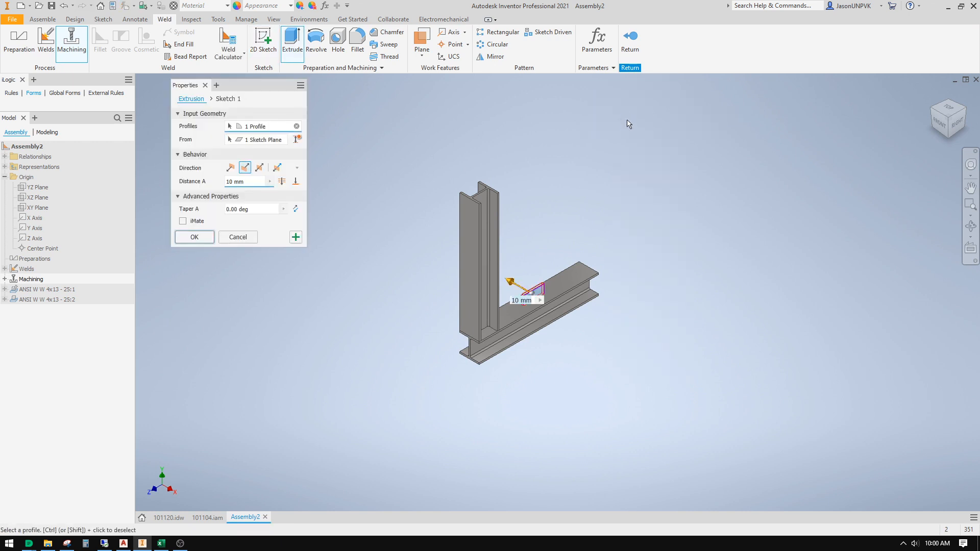
pyautogui.click(260, 168)
pyautogui.click(281, 181)
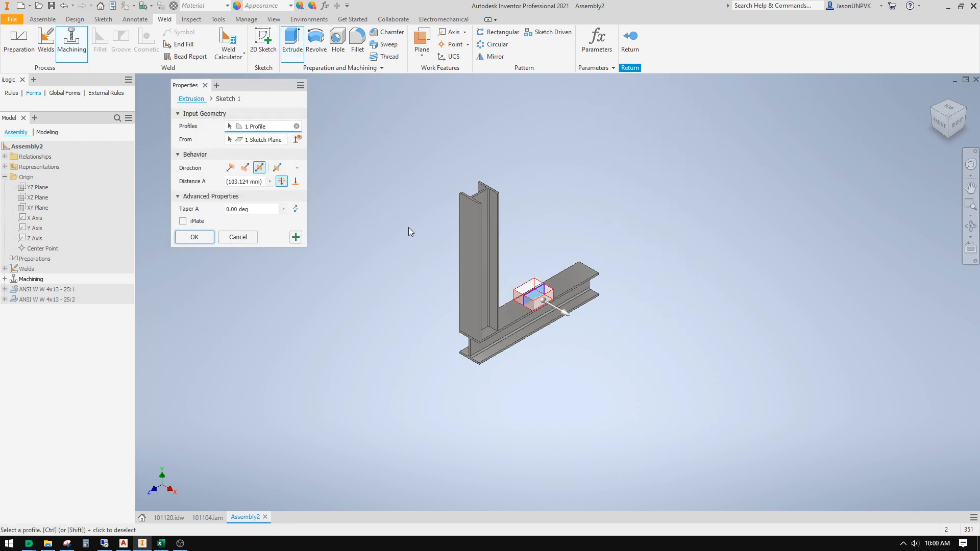
pyautogui.press('Return')
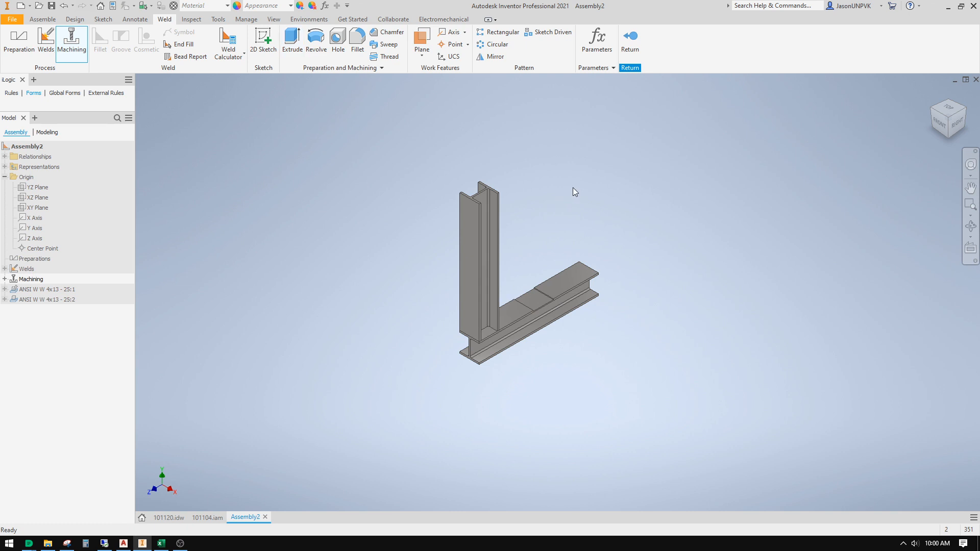
# - Save the weldment as MachiningTest2.iam in the Documents folder's TEMP\Weldment Machining Test, accepting a location outside the active project
pyautogui.hotkey('ctrl', 's')
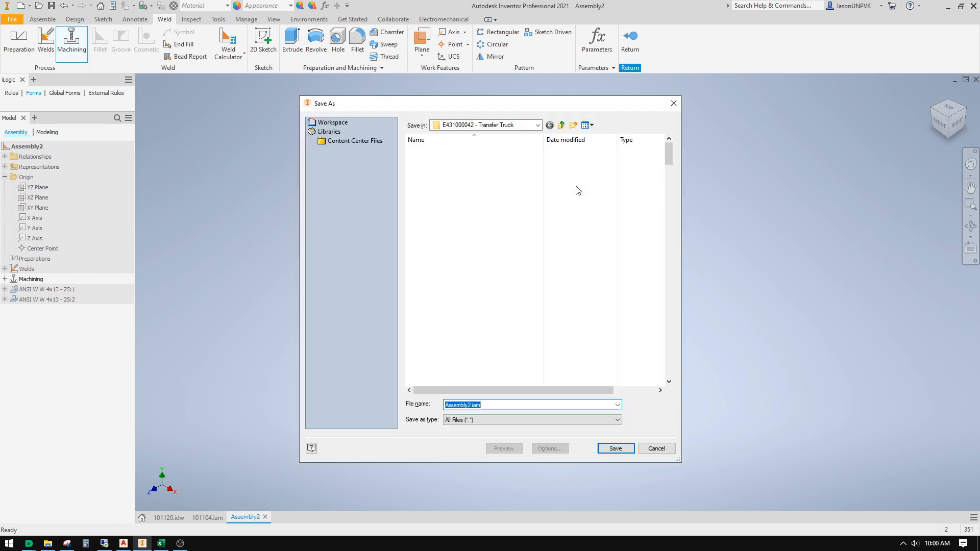
pyautogui.click(538, 125)
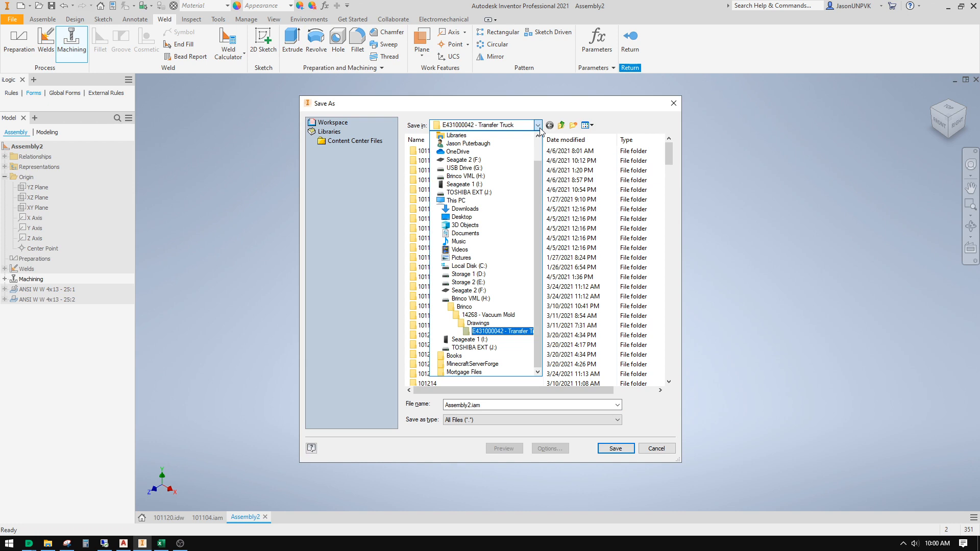
pyautogui.click(465, 233)
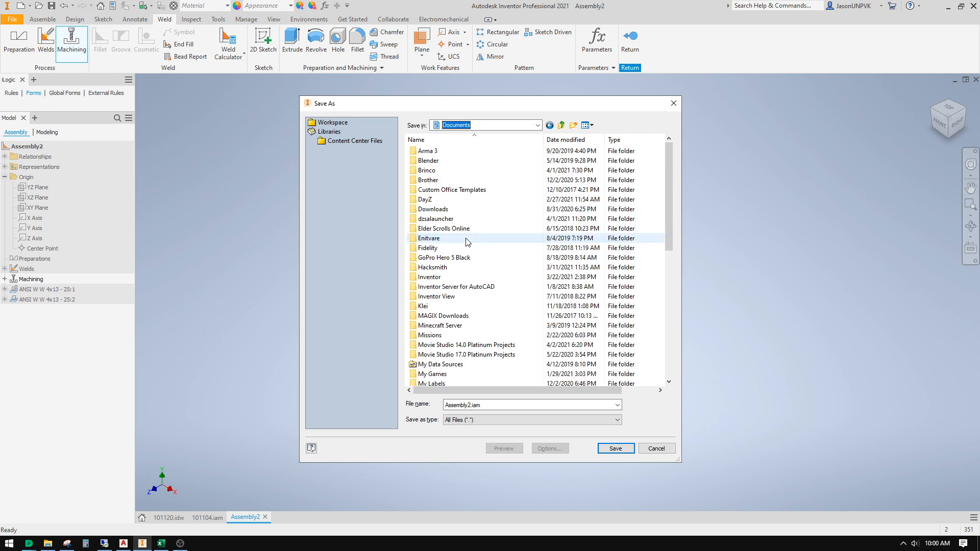
pyautogui.scroll(-5, 426, 252)
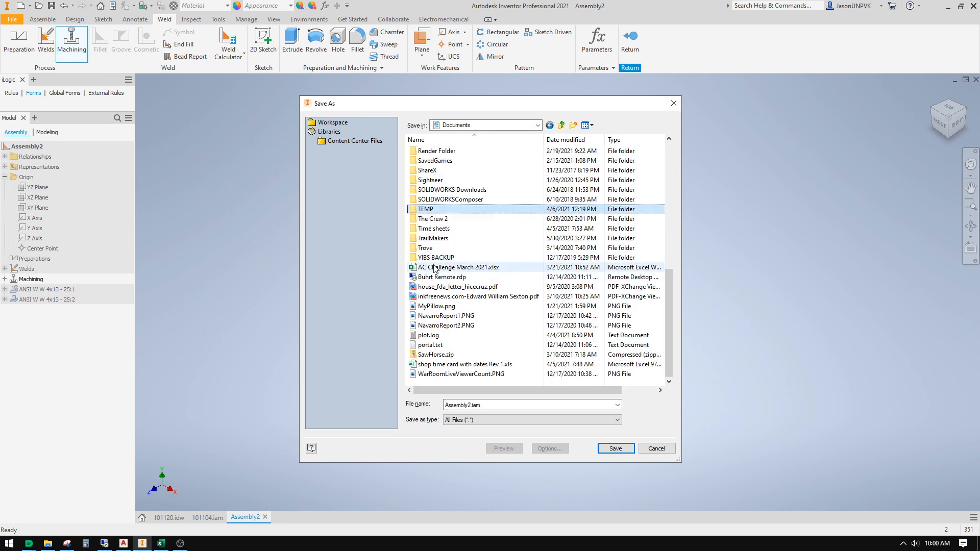
pyautogui.doubleClick(413, 212)
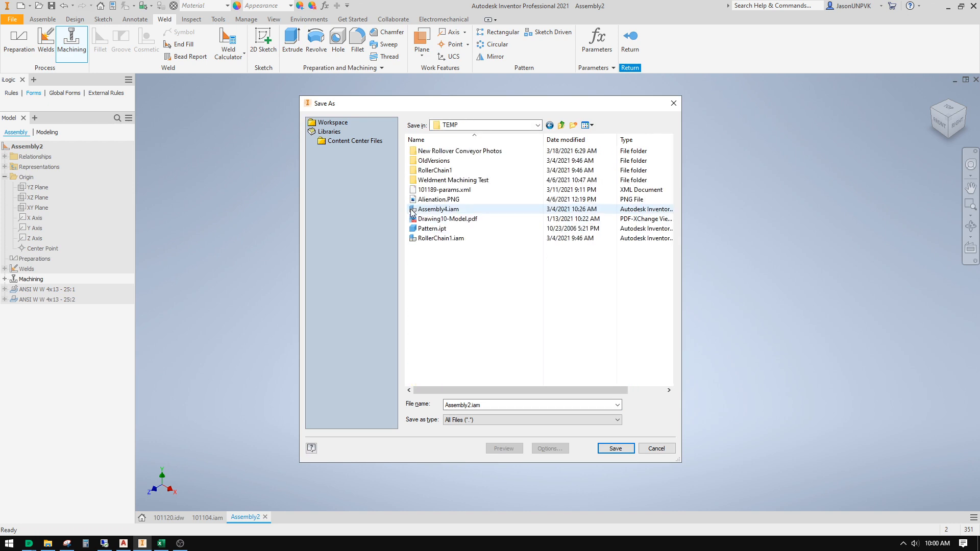
pyautogui.doubleClick(413, 180)
pyautogui.click(429, 161)
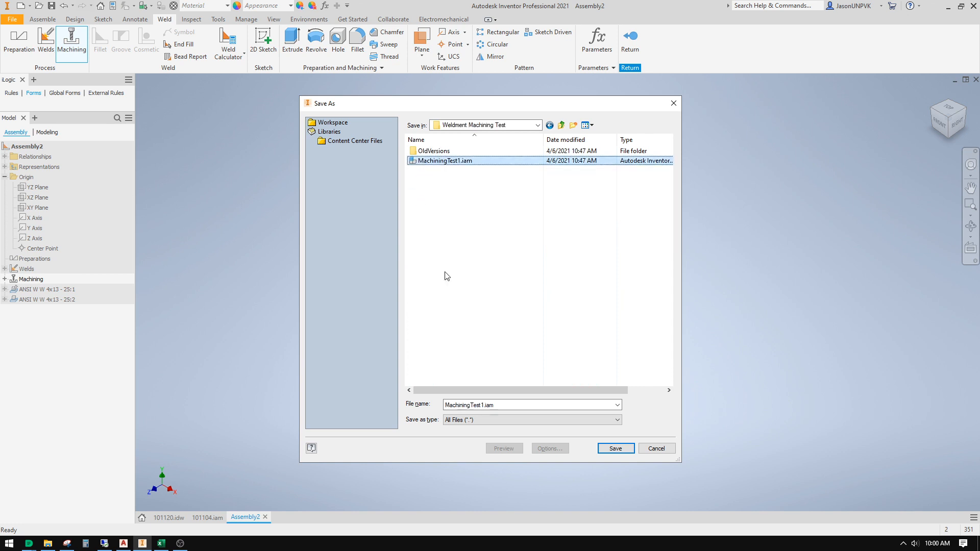
pyautogui.click(483, 404)
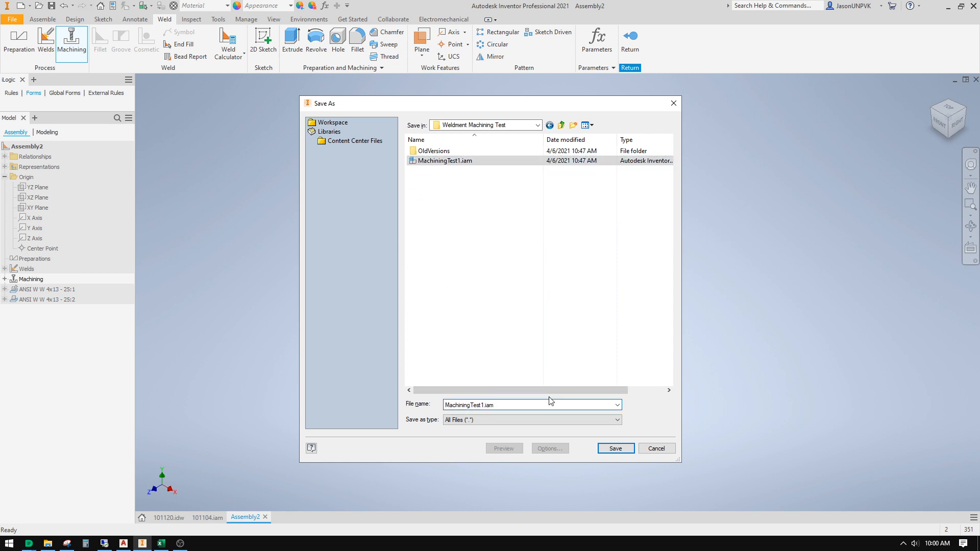
pyautogui.press('BackSpace')
pyautogui.write('2')
pyautogui.press('Return')
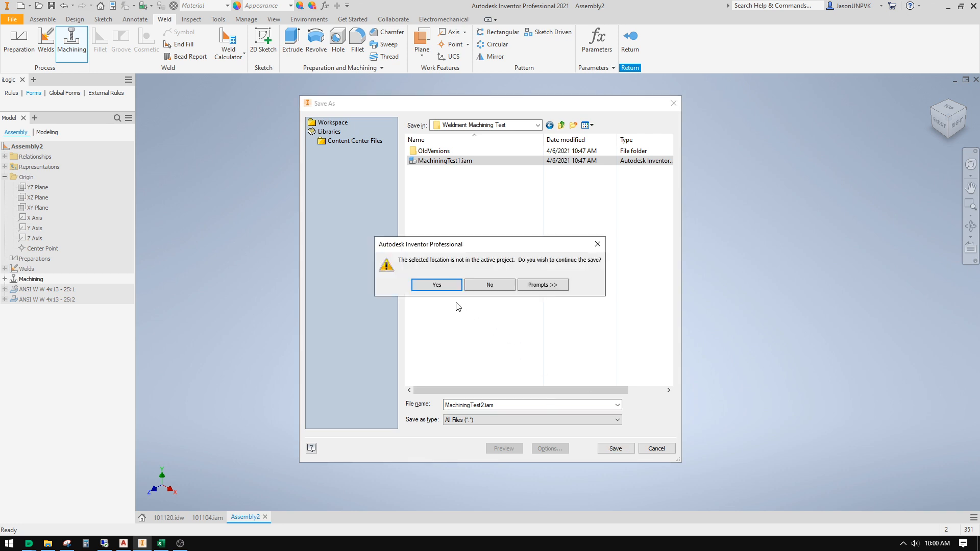
pyautogui.click(452, 289)
# - Start a 2D sketch on the machined recess of the horizontal beam's top flange, place a centre point on it, and finish the sketch
pyautogui.rightClick(386, 236)
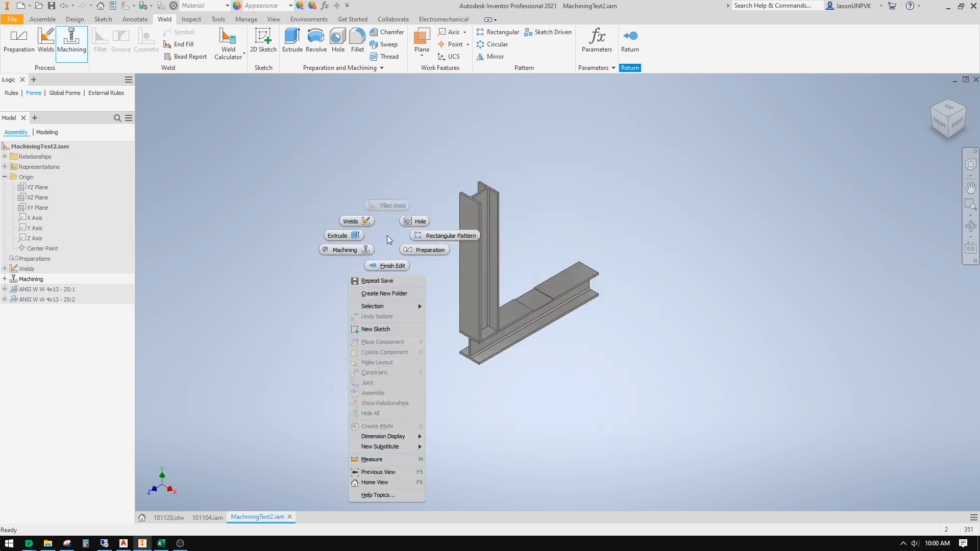
pyautogui.click(388, 329)
pyautogui.scroll(-3, 526, 306)
pyautogui.click(536, 284)
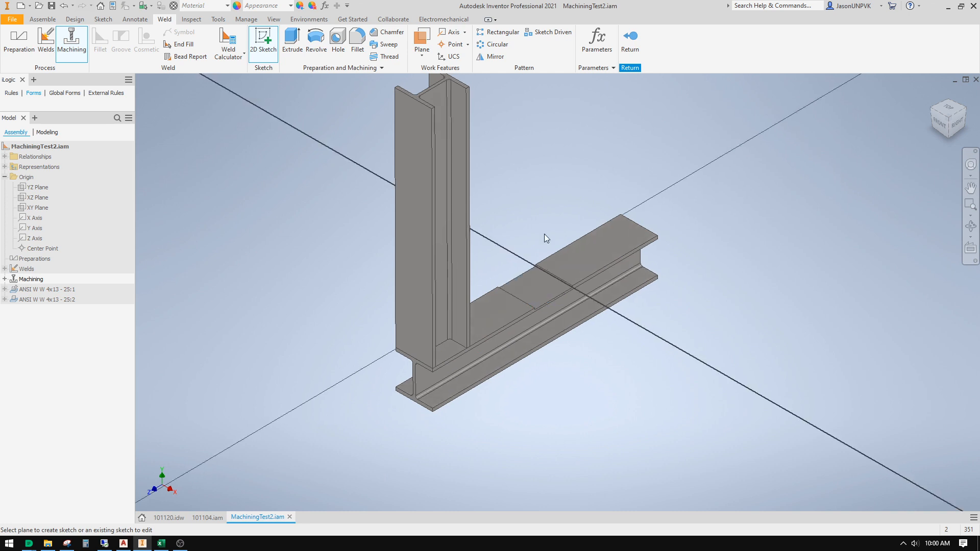
pyautogui.click(173, 56)
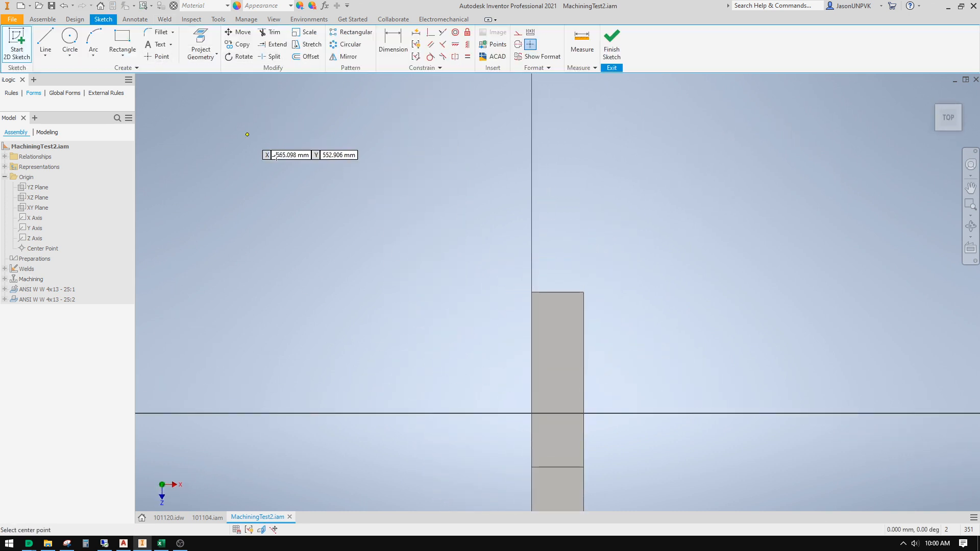
pyautogui.click(612, 44)
# - Create an M8x1.25 tapped hole with a 16 mm thread depth at the sketch point in the machined recess
pyautogui.rightClick(563, 98)
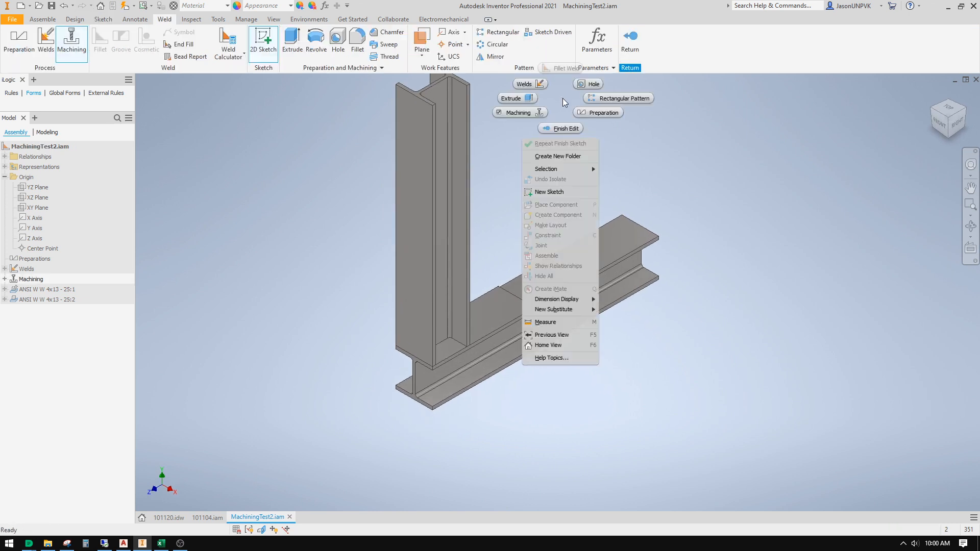
pyautogui.click(588, 83)
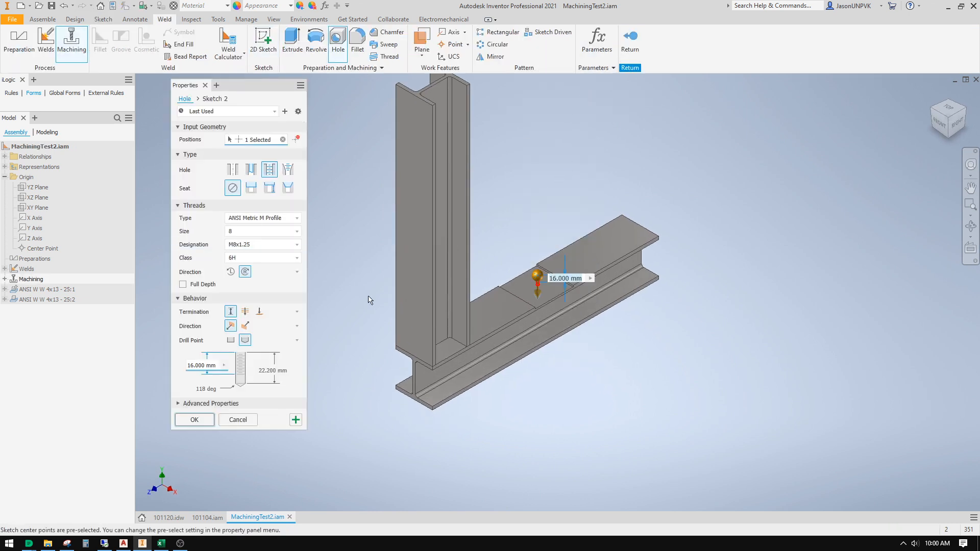
pyautogui.click(196, 419)
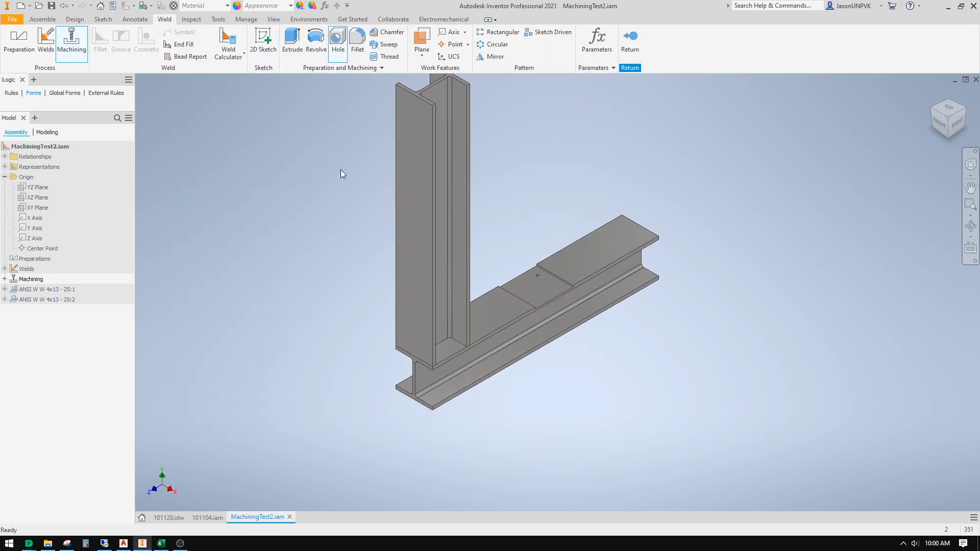
# - Pattern the tapped hole rectangularly, 2 by 2, with 50 mm spacing along both the X and Z axes
pyautogui.click(491, 33)
pyautogui.click(4, 279)
pyautogui.click(35, 299)
pyautogui.click(255, 182)
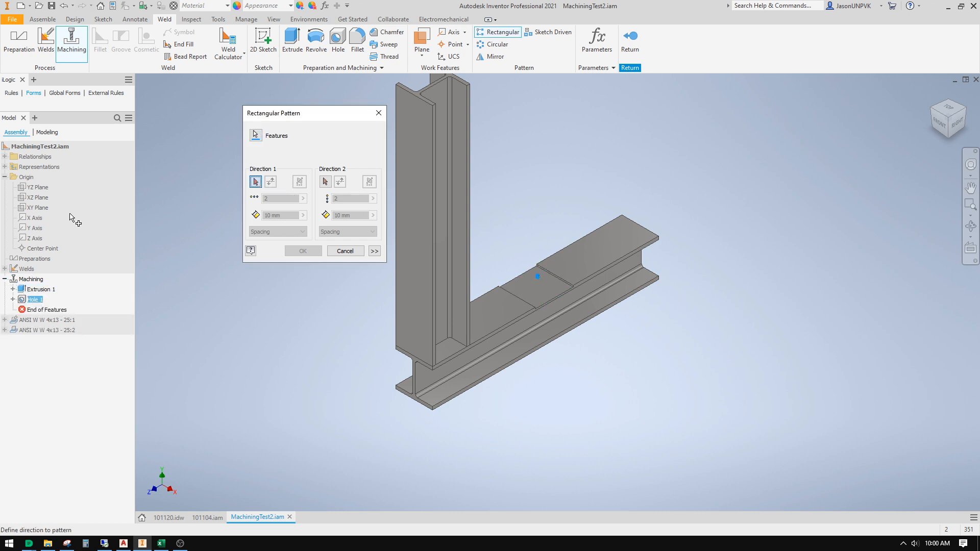
pyautogui.click(37, 220)
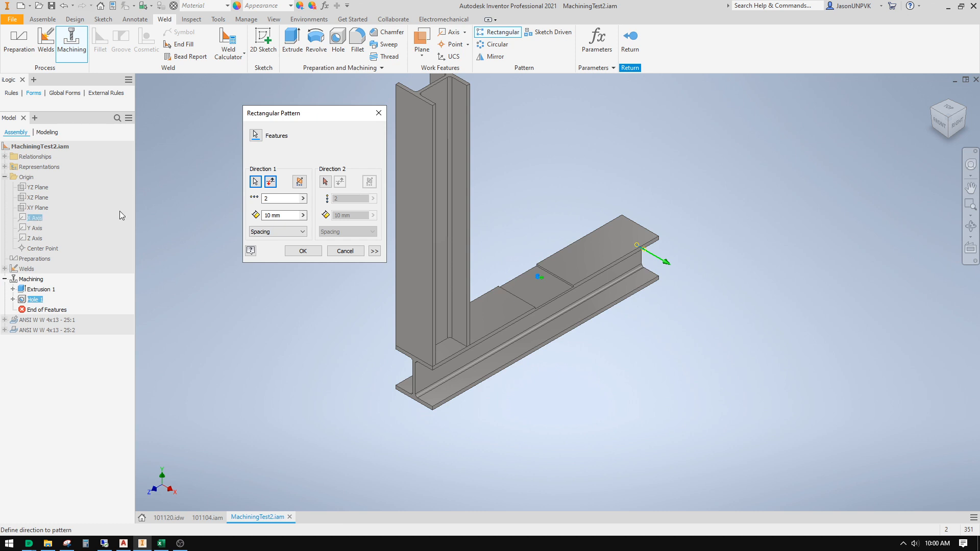
pyautogui.write('50')
pyautogui.click(325, 182)
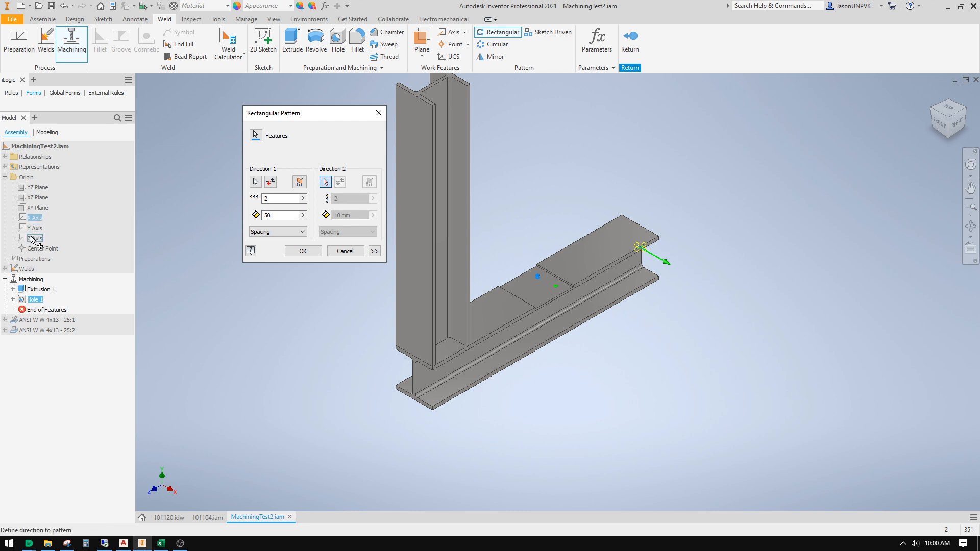
pyautogui.click(32, 238)
pyautogui.click(342, 215)
pyautogui.write('50')
pyautogui.press('Return')
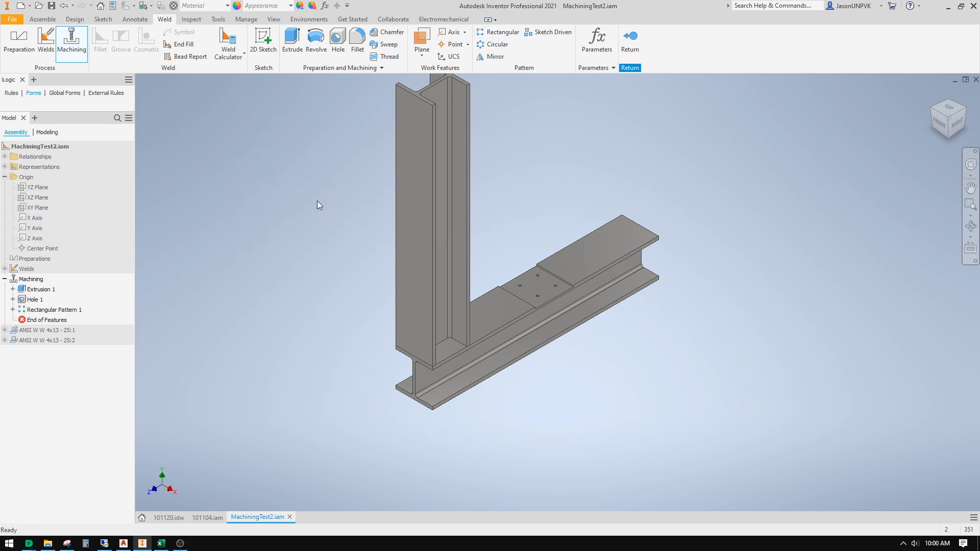
# - Leave the Machining environment, return to the weldment's top level, and collapse the whole model tree
pyautogui.click(630, 41)
pyautogui.rightClick(13, 233)
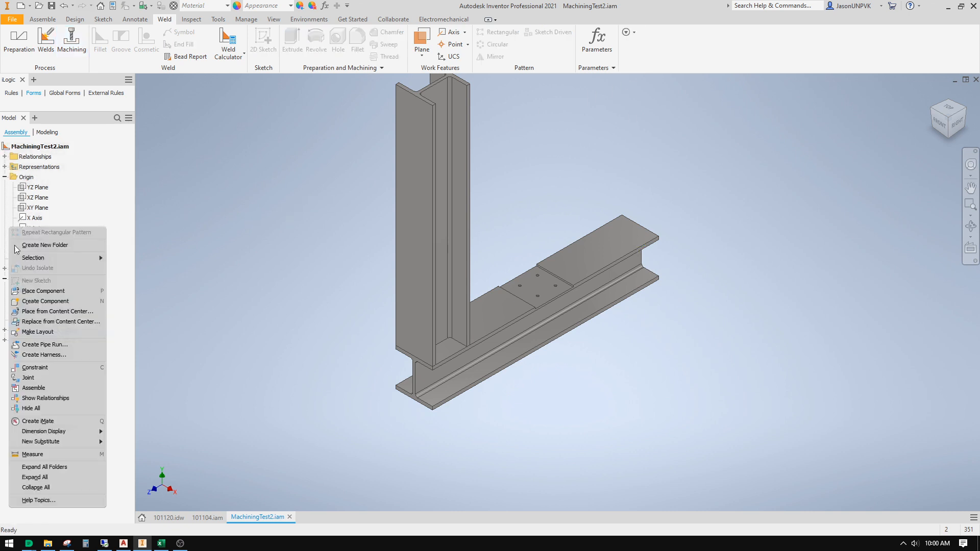
pyautogui.click(38, 489)
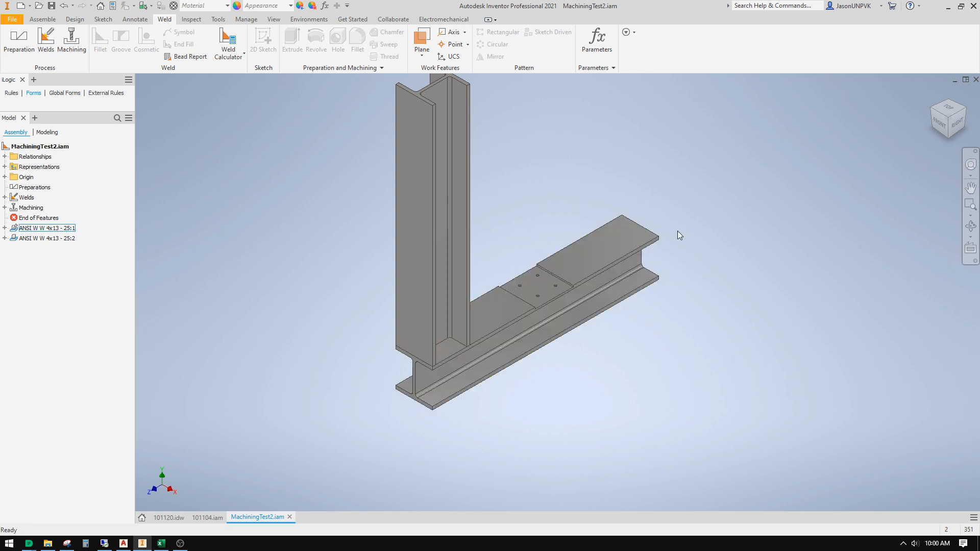
pyautogui.moveTo(744, 278)
pyautogui.keyDown('shift'); pyautogui.mouseDown(button='middle')
pyautogui.moveTo(713, 267)
pyautogui.moveTo(731, 275)
pyautogui.mouseUp(button='middle'); pyautogui.keyUp('shift')
pyautogui.scroll(-3, 754, 222)
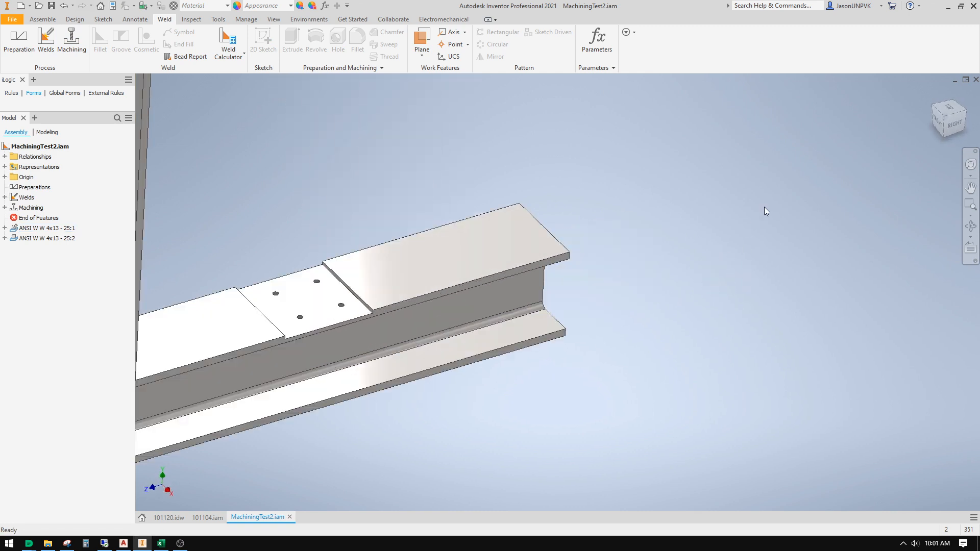
pyautogui.click(945, 118)
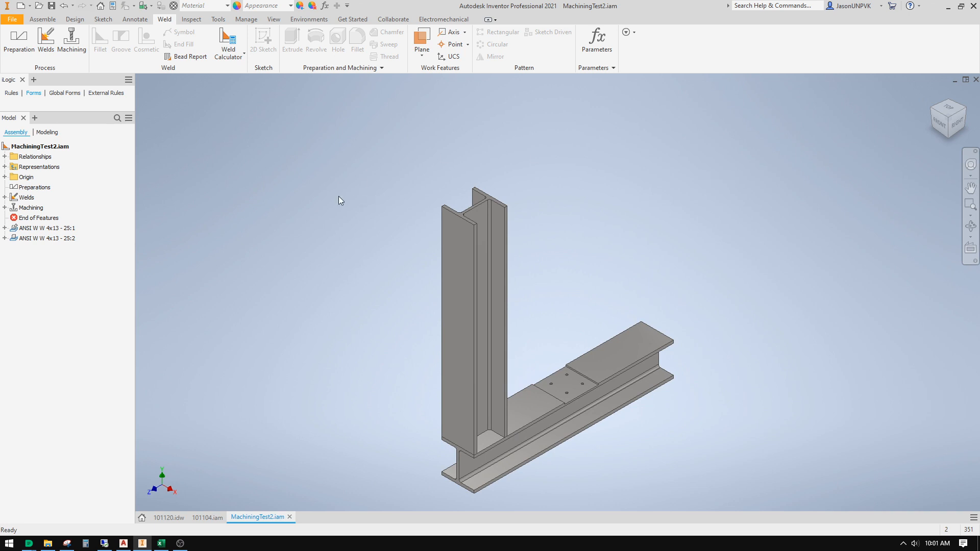
pyautogui.click(5, 167)
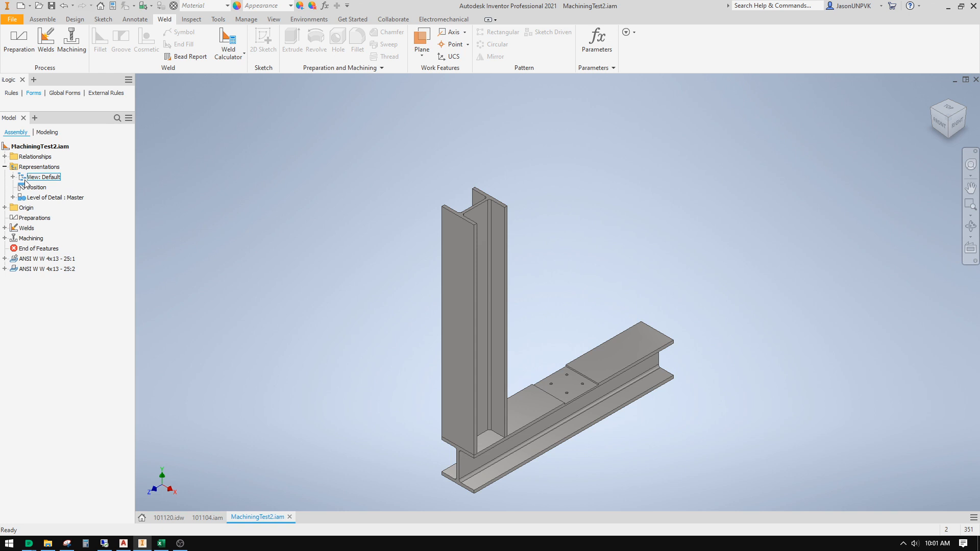
pyautogui.click(6, 166)
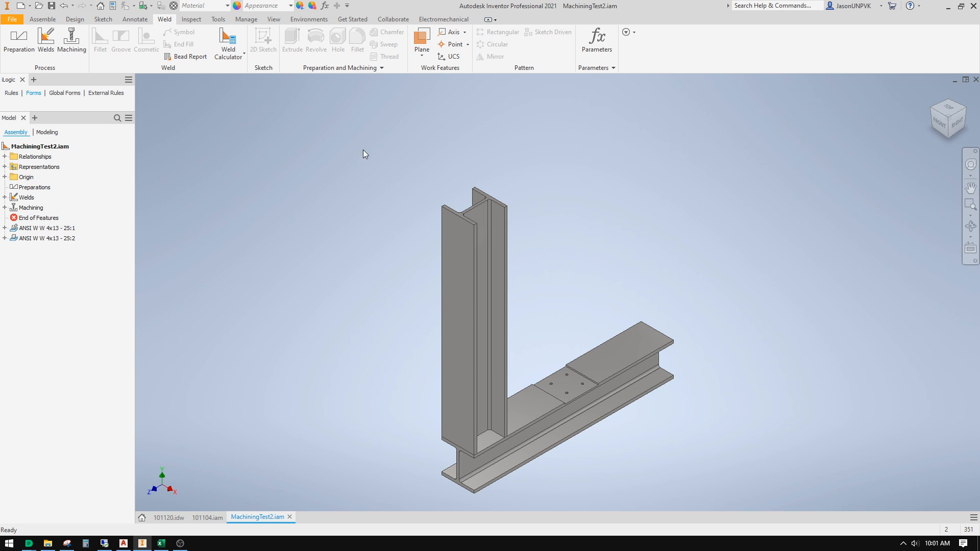
# - Create a drawing view of MachiningTest2.iam in a new drawing from the metric ANSI (mm).idw template, using the style library definitions
pyautogui.rightClick(40, 147)
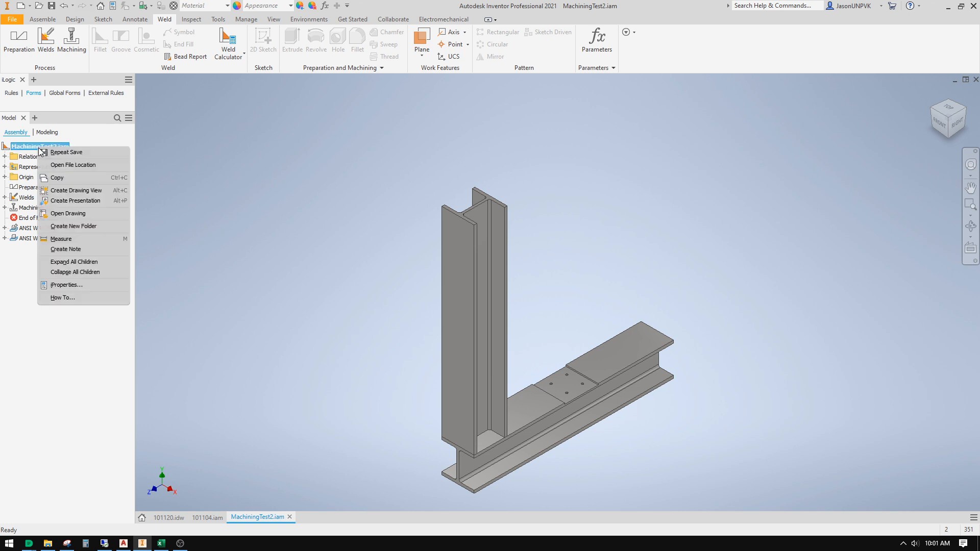
pyautogui.click(162, 142)
pyautogui.rightClick(45, 148)
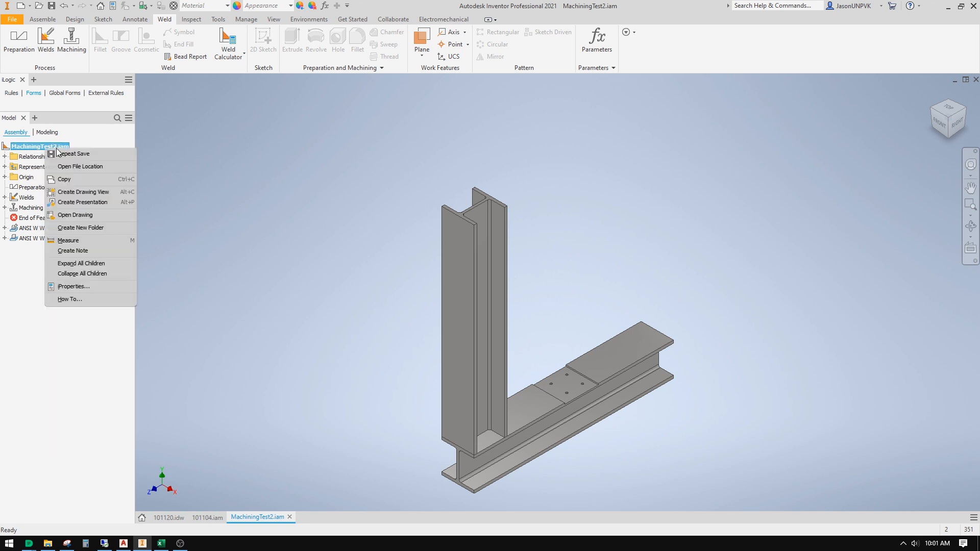
pyautogui.click(76, 194)
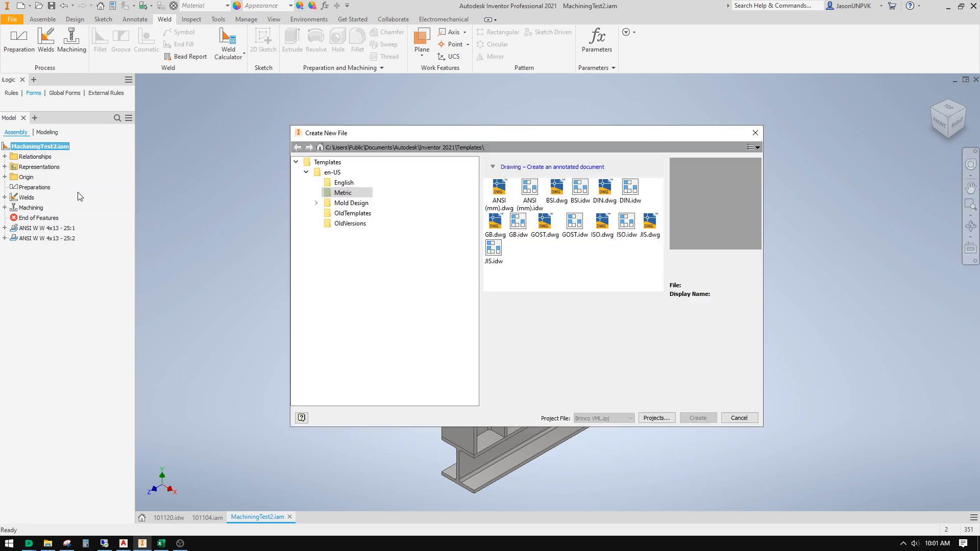
pyautogui.click(531, 197)
pyautogui.click(698, 418)
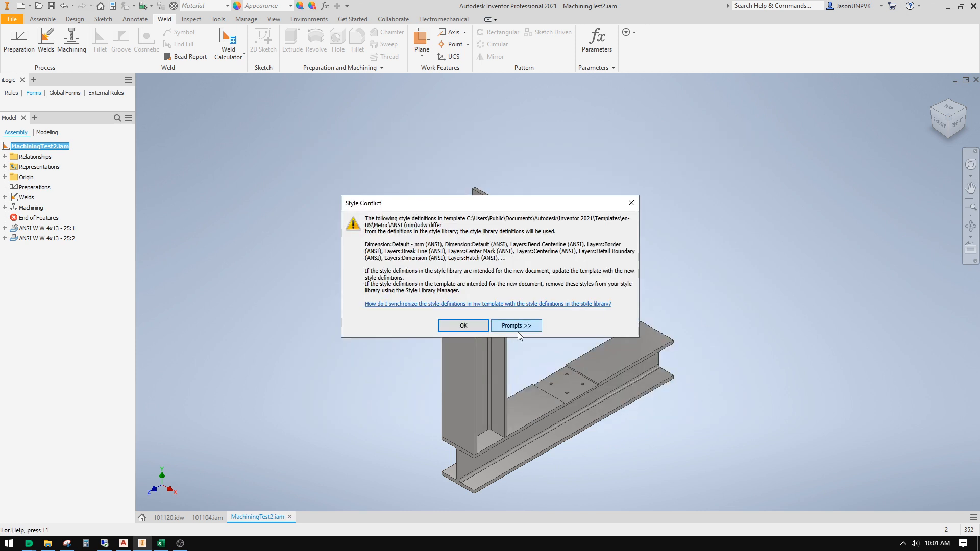
pyautogui.press('Return')
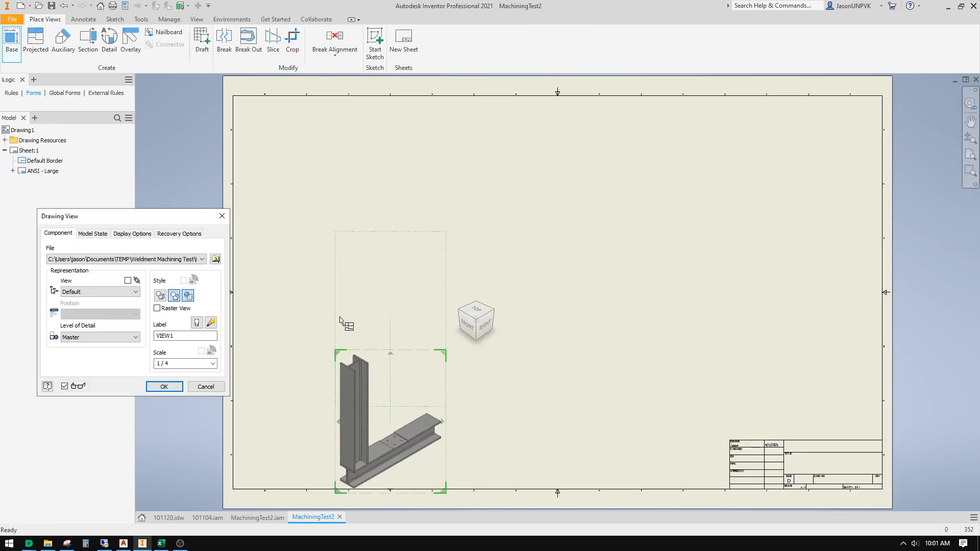
# - Orient the base view to Right at 1/4 scale and place projected side, top and isometric views of the weldment
pyautogui.click(483, 324)
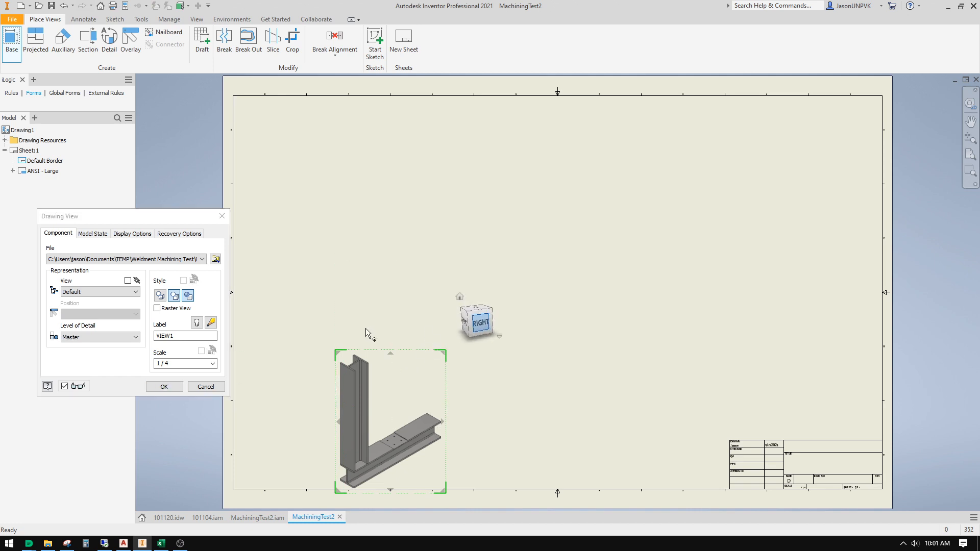
pyautogui.click(566, 406)
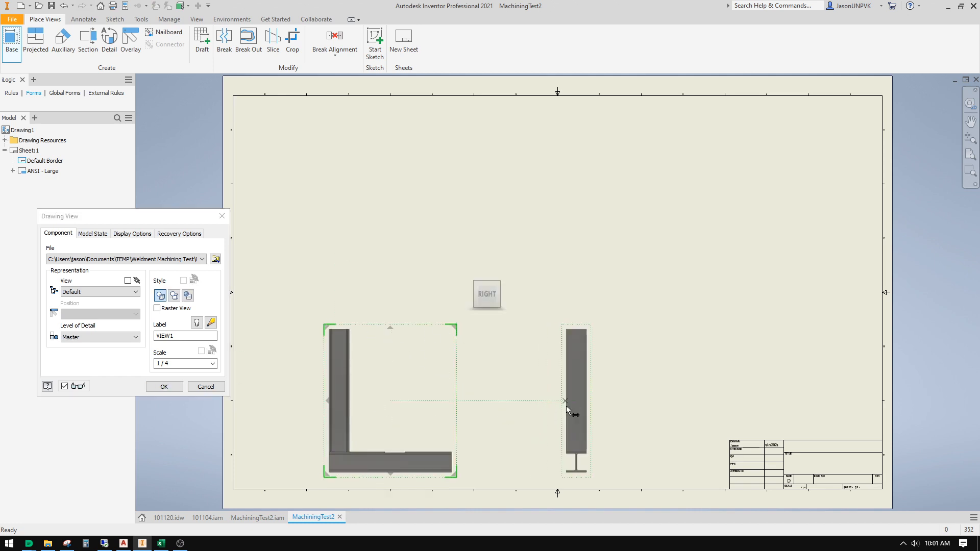
pyautogui.click(420, 234)
pyautogui.click(578, 224)
pyautogui.click(169, 386)
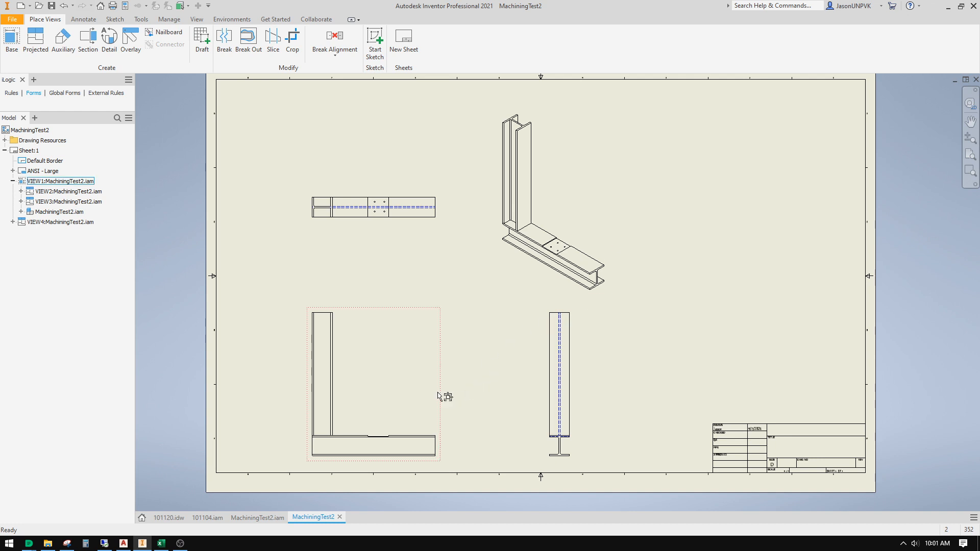
# - Set the weldment model state of the base view to Assembly
pyautogui.doubleClick(438, 396)
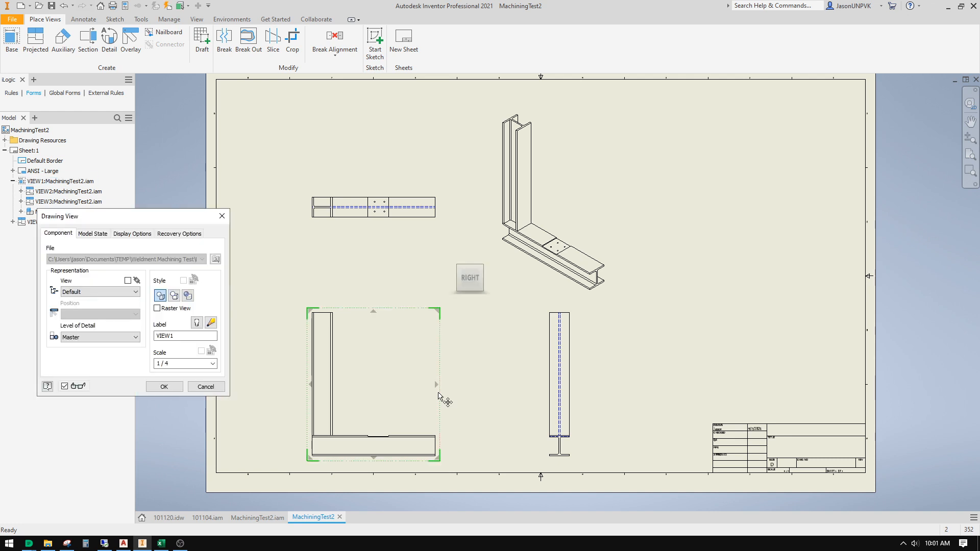
pyautogui.click(93, 234)
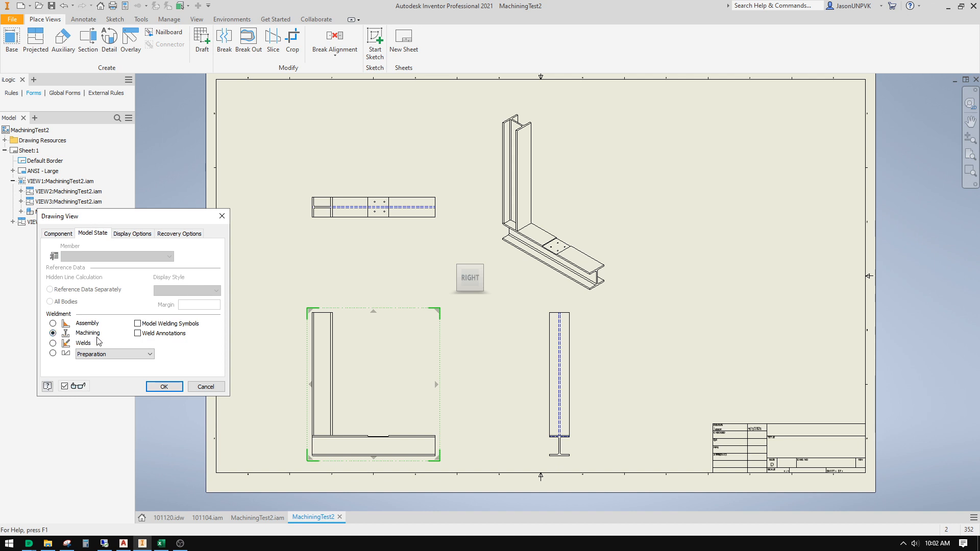
pyautogui.click(52, 323)
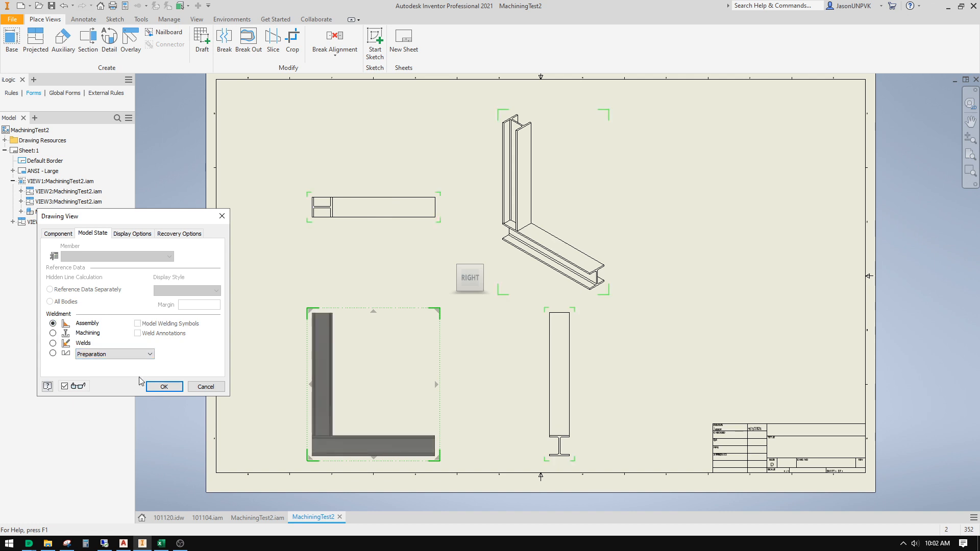
pyautogui.click(163, 386)
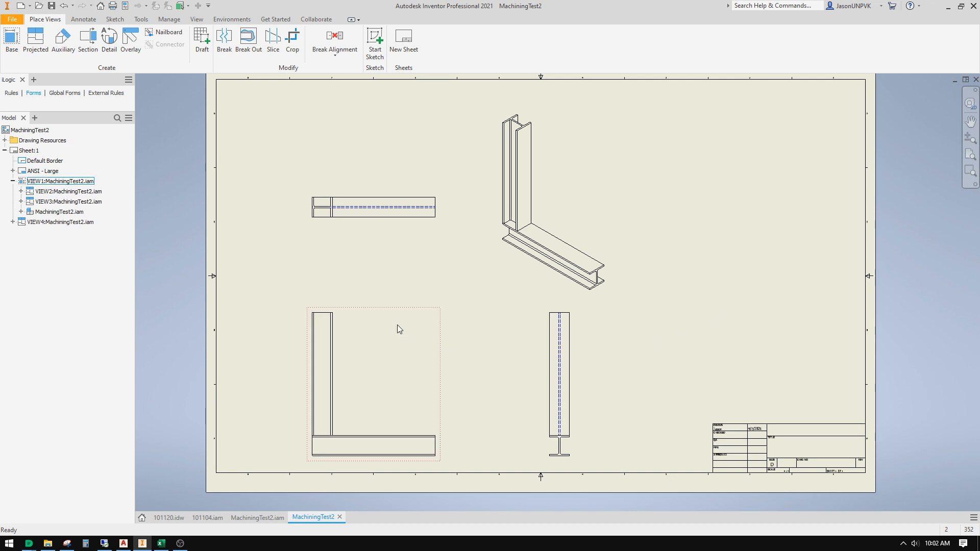
# - Set the weldment model state of the base view back to Machining
pyautogui.doubleClick(375, 318)
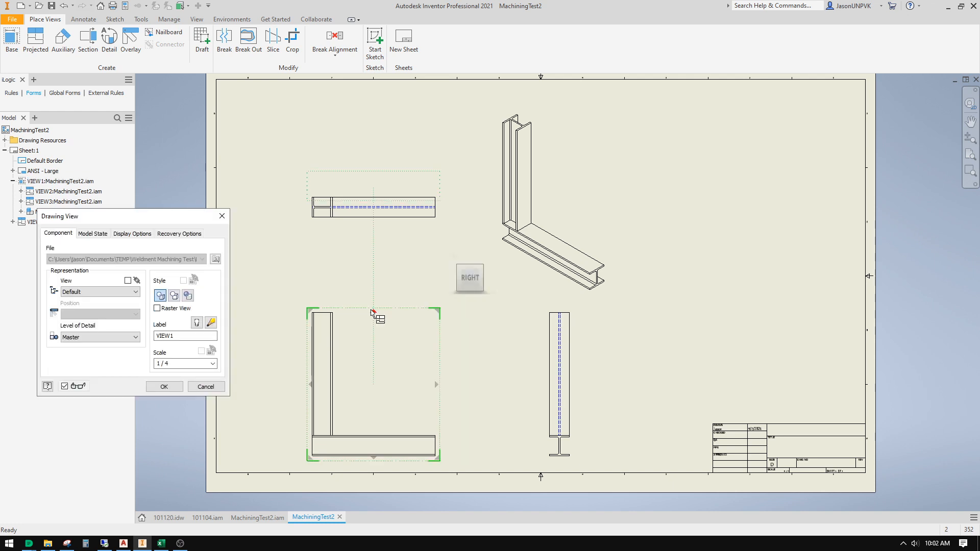
pyautogui.click(93, 233)
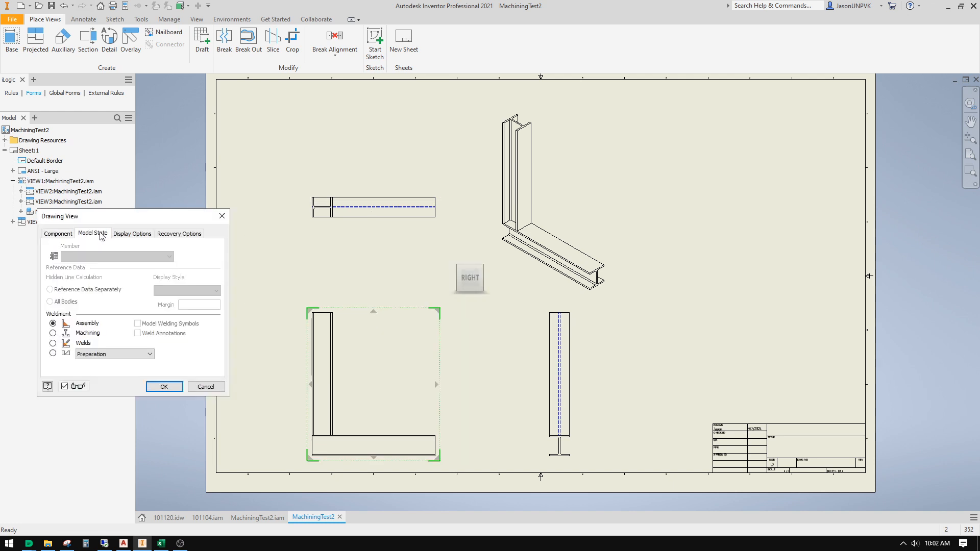
pyautogui.click(53, 333)
pyautogui.click(164, 389)
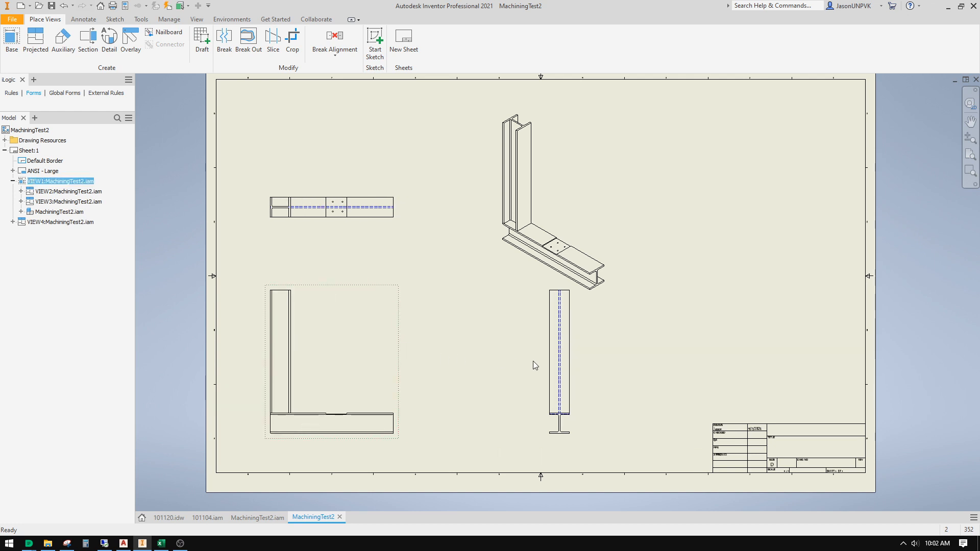
# - Move the projected side view and the isometric view closer to the base view to free space on the sheet
pyautogui.moveTo(541, 363); pyautogui.dragTo(432, 358)
pyautogui.moveTo(551, 297); pyautogui.dragTo(467, 267)
# - Add a second base view of the weldment in Right orientation at 1/4 scale, with projected top, side and isometric views
pyautogui.rightClick(565, 287)
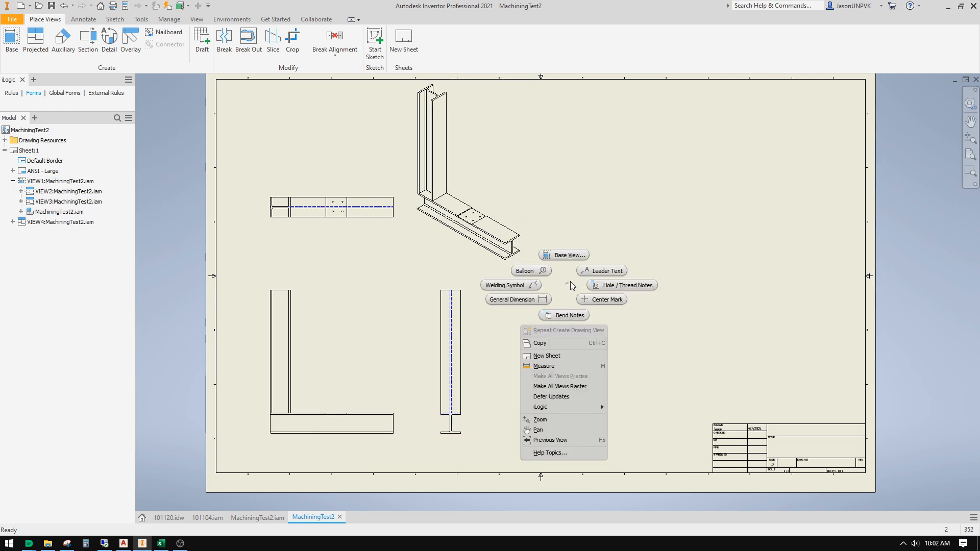
pyautogui.click(568, 254)
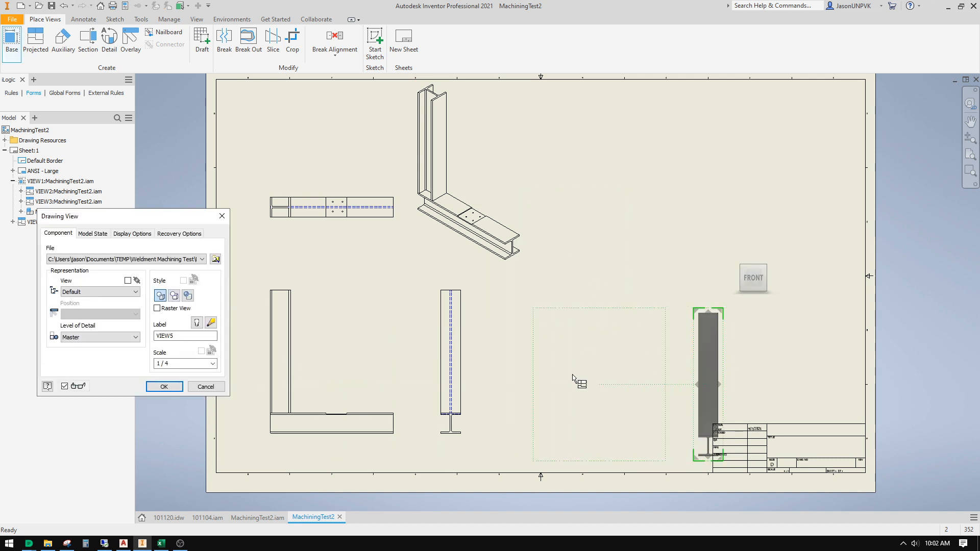
pyautogui.click(773, 278)
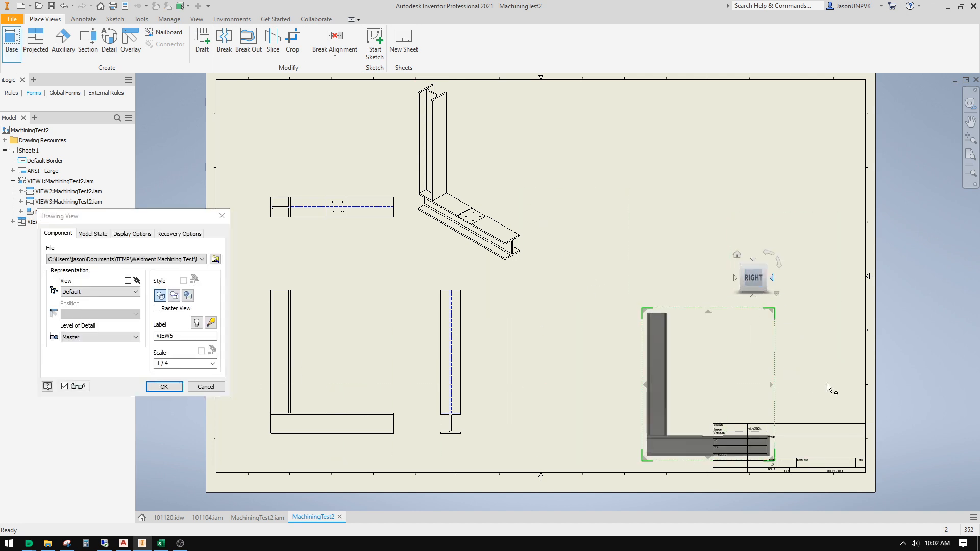
pyautogui.click(711, 203)
pyautogui.click(838, 184)
pyautogui.rightClick(838, 184)
pyautogui.click(885, 183)
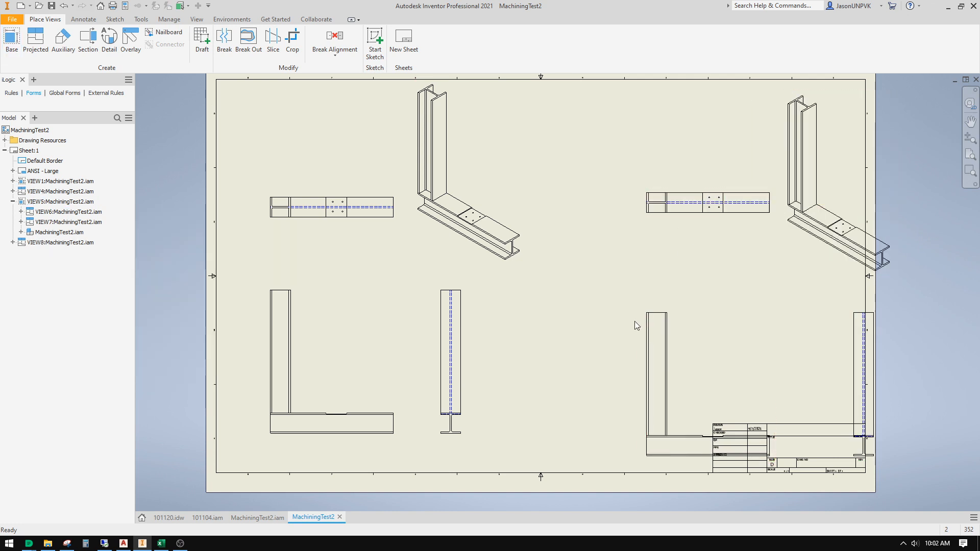
# - Move the second base view clear of the title block and bring its projected side view closer to it
pyautogui.moveTo(640, 331); pyautogui.dragTo(585, 279)
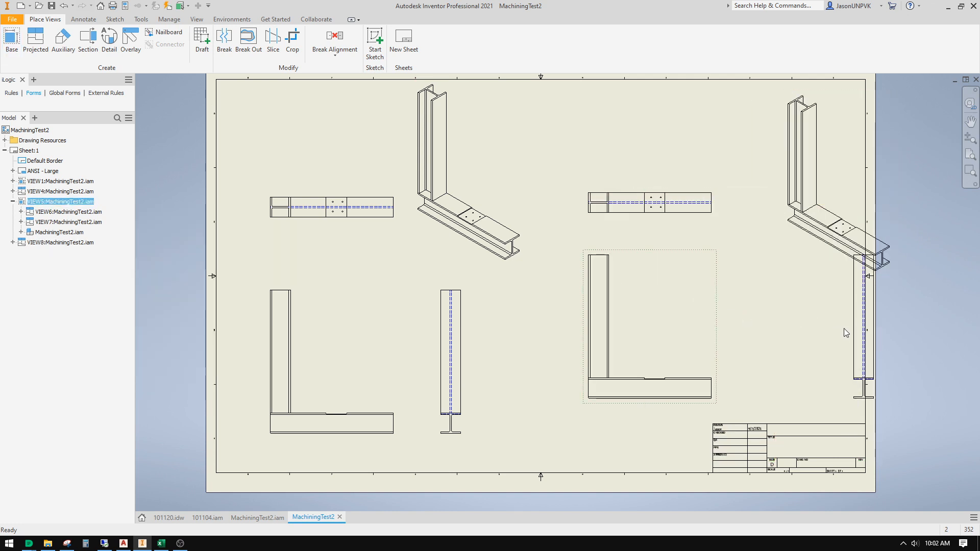
pyautogui.moveTo(846, 333); pyautogui.dragTo(751, 334)
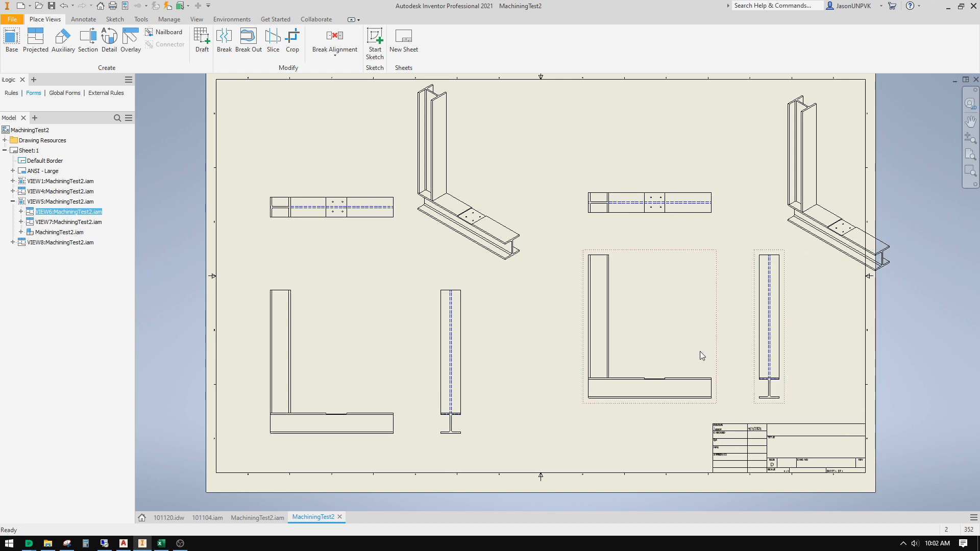
# - Set the weldment model state of the first base view to Assembly
pyautogui.doubleClick(396, 383)
pyautogui.click(93, 234)
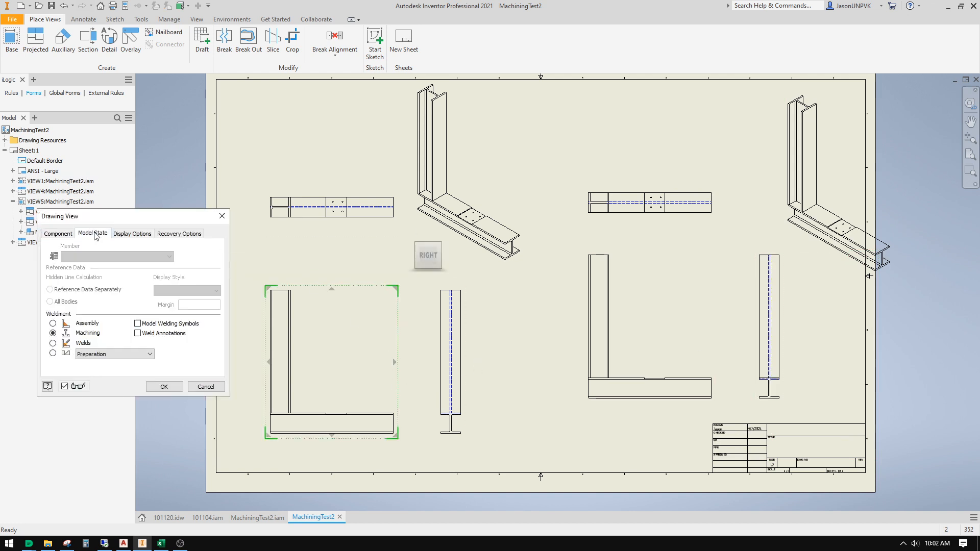
pyautogui.click(53, 323)
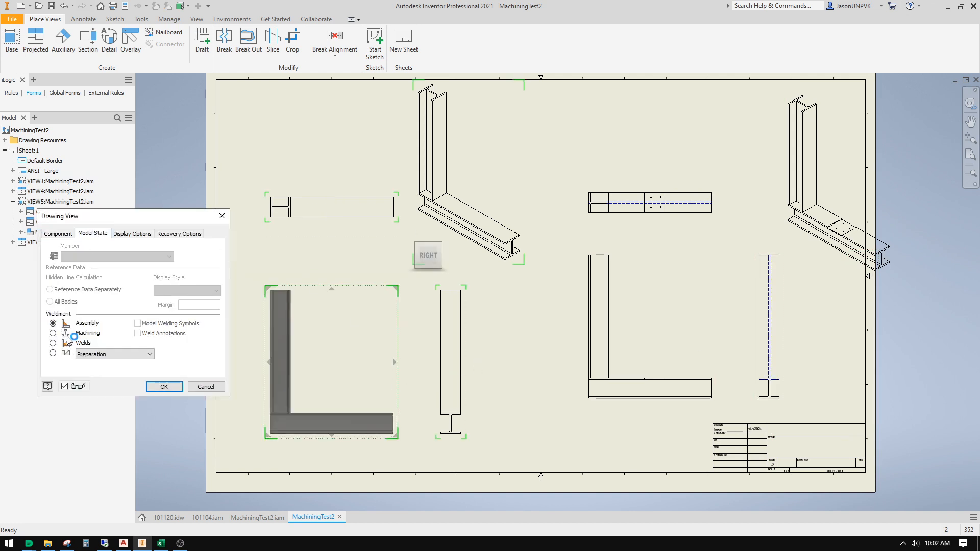
pyautogui.click(164, 386)
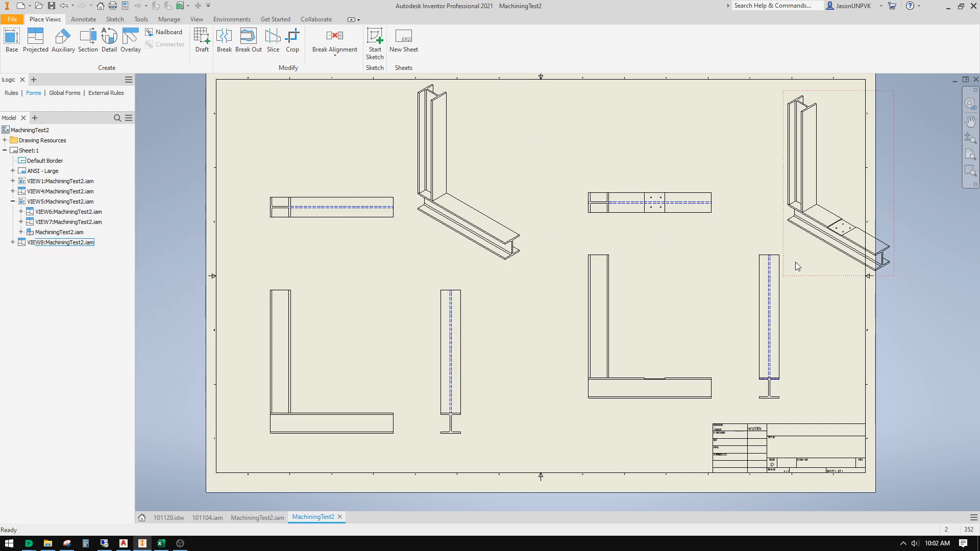
# - Lower the second base view slightly above the title block and move its isometric view inside the sheet border
pyautogui.moveTo(714, 411); pyautogui.dragTo(716, 421)
pyautogui.moveTo(834, 280); pyautogui.dragTo(786, 272)
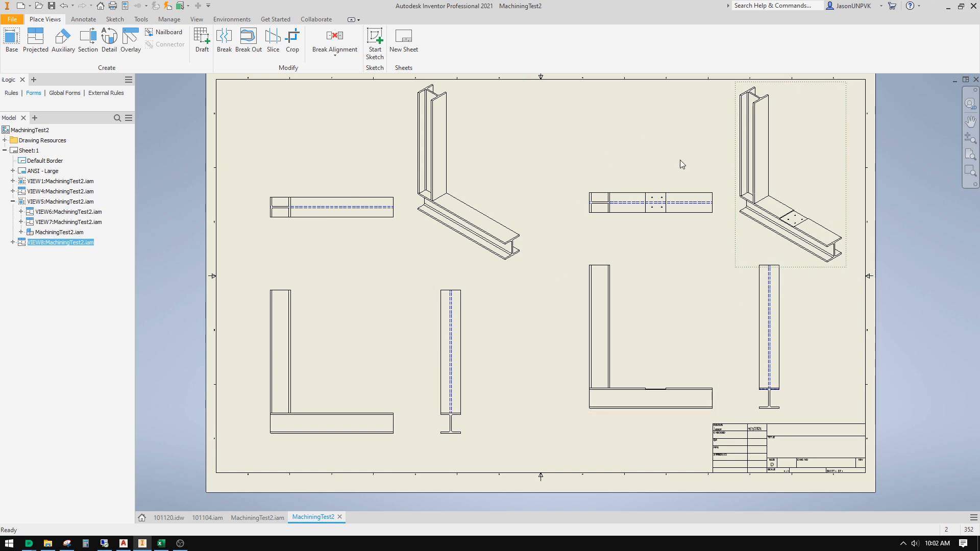
pyautogui.moveTo(581, 165); pyautogui.dragTo(545, 180, button='middle')
pyautogui.middleClick(572, 146)
pyautogui.middleClick(571, 146)
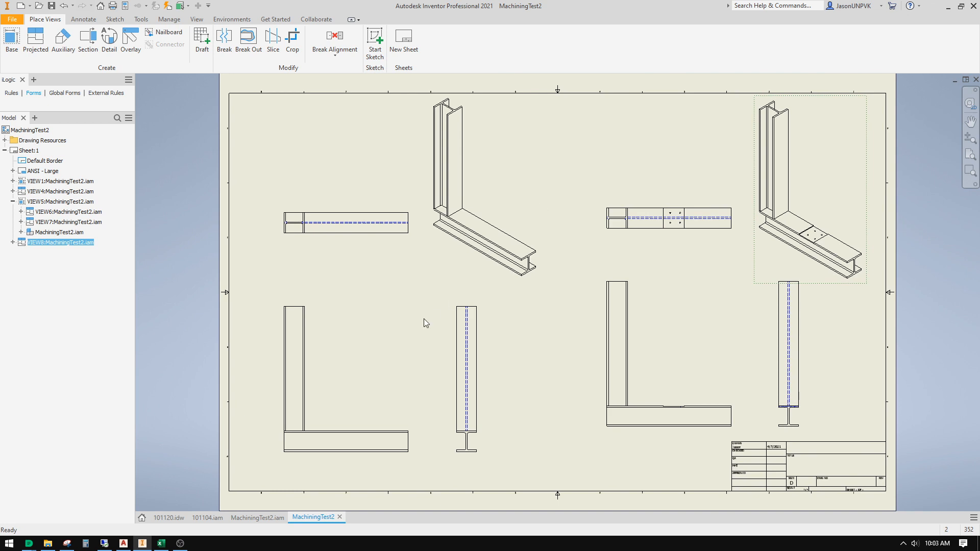
# - Open the weldment model state settings of the first base view
pyautogui.click(346, 305)
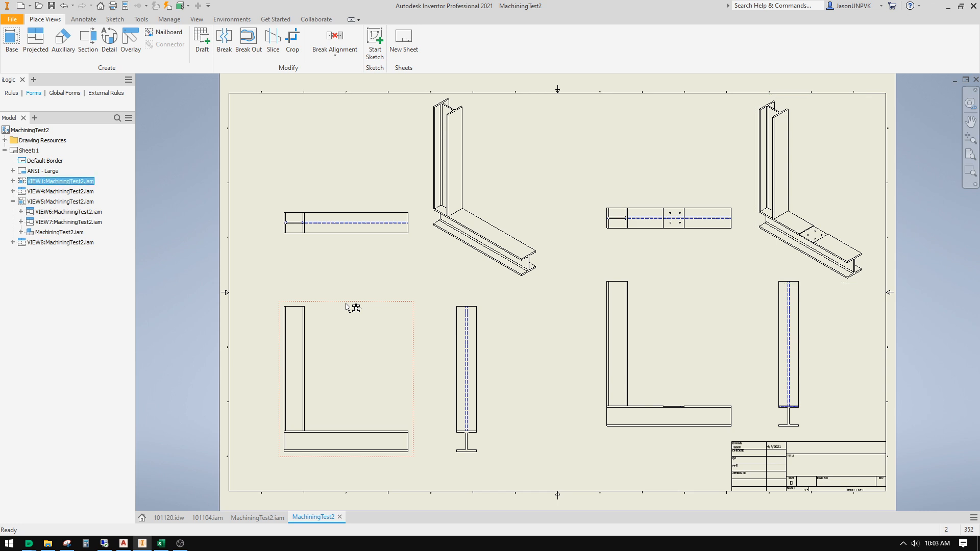
pyautogui.doubleClick(347, 307)
pyautogui.click(92, 233)
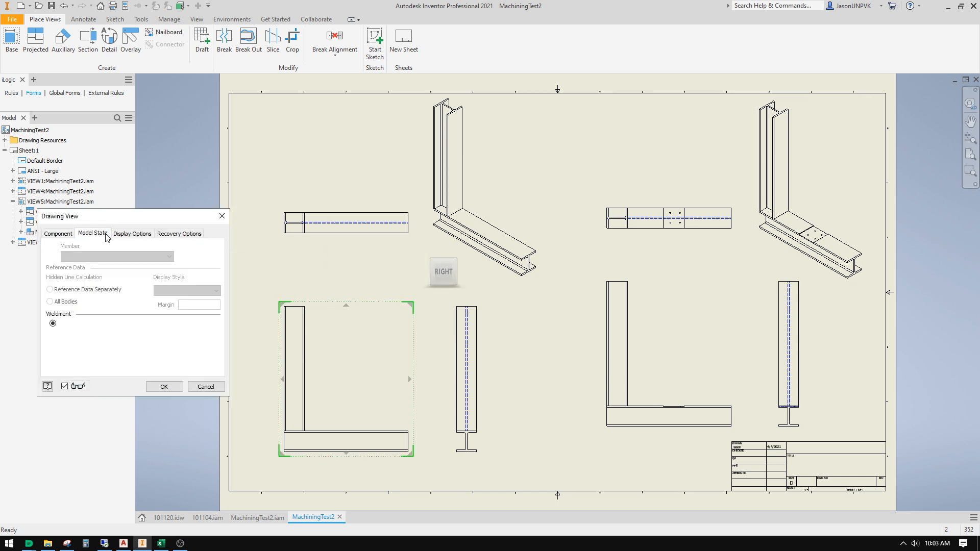